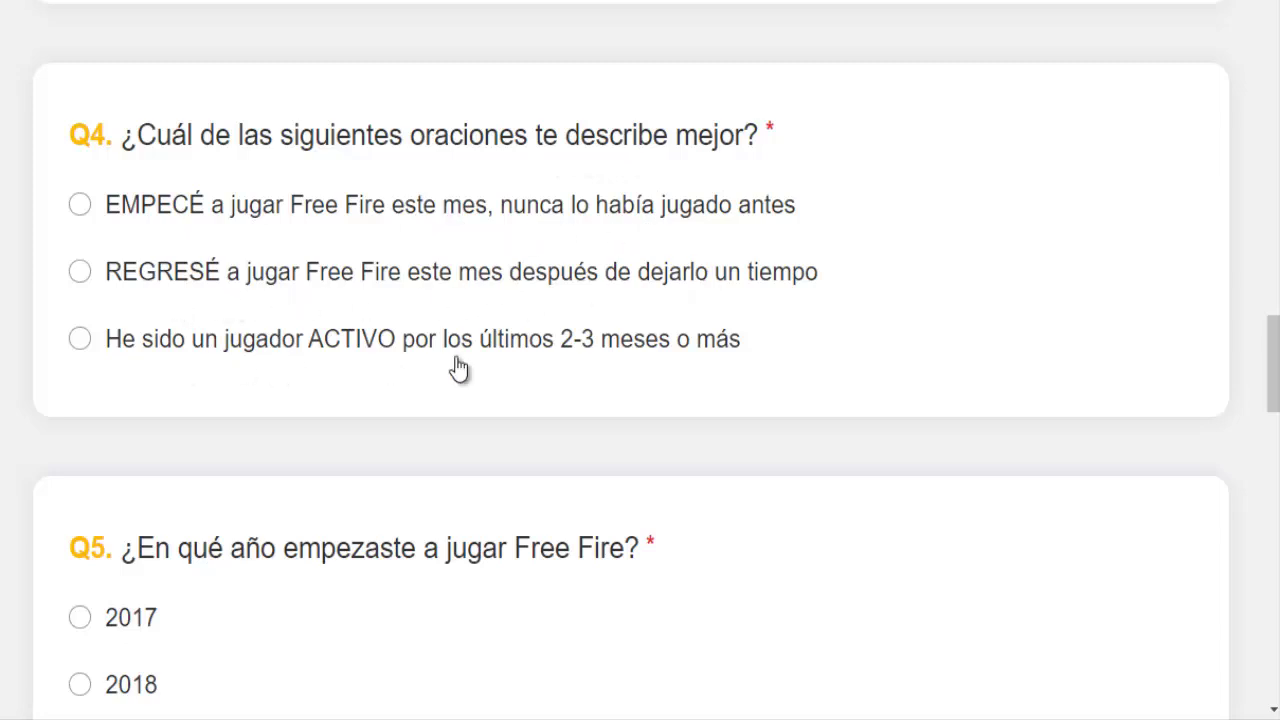
Answer Q4 with "He sido un jugador ACTIVO por los últimos 2-3 meses o más" and choose a starting year in Q5
{"action": "left_click", "coordinate": [297, 366]}
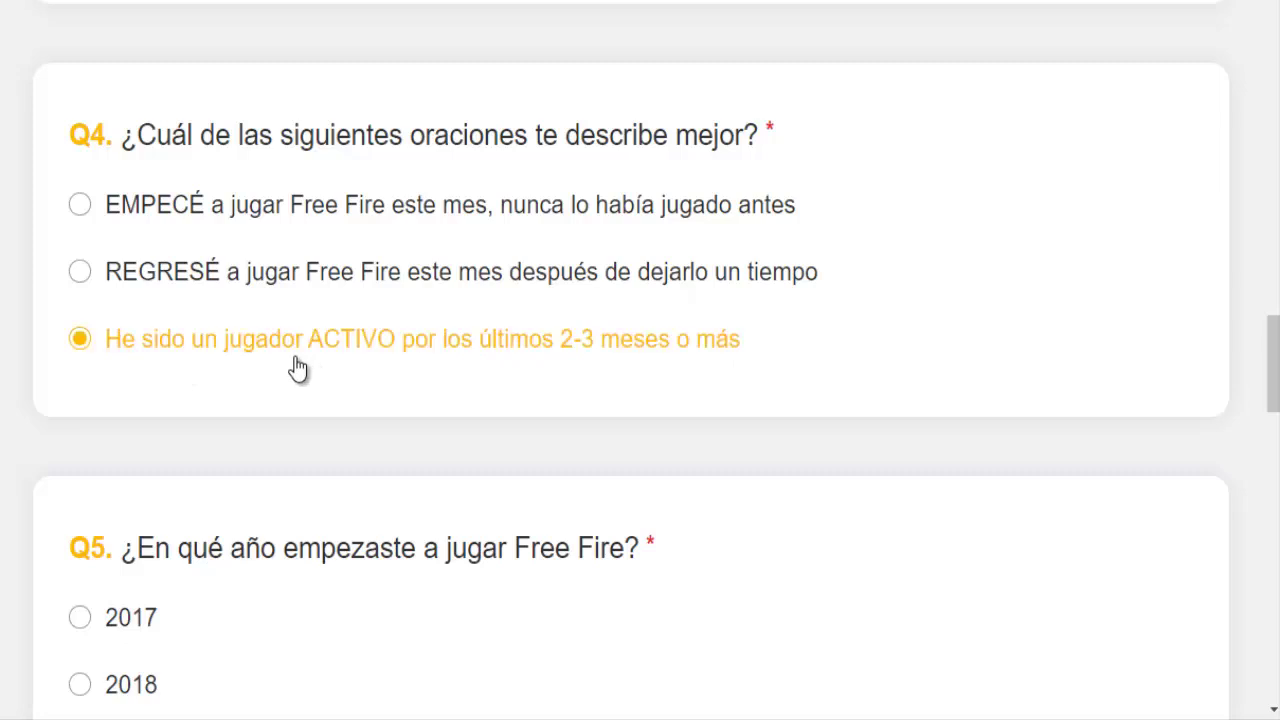
{"action": "scroll", "coordinate": [330, 360], "scroll_direction": "down", "scroll_amount": 2}
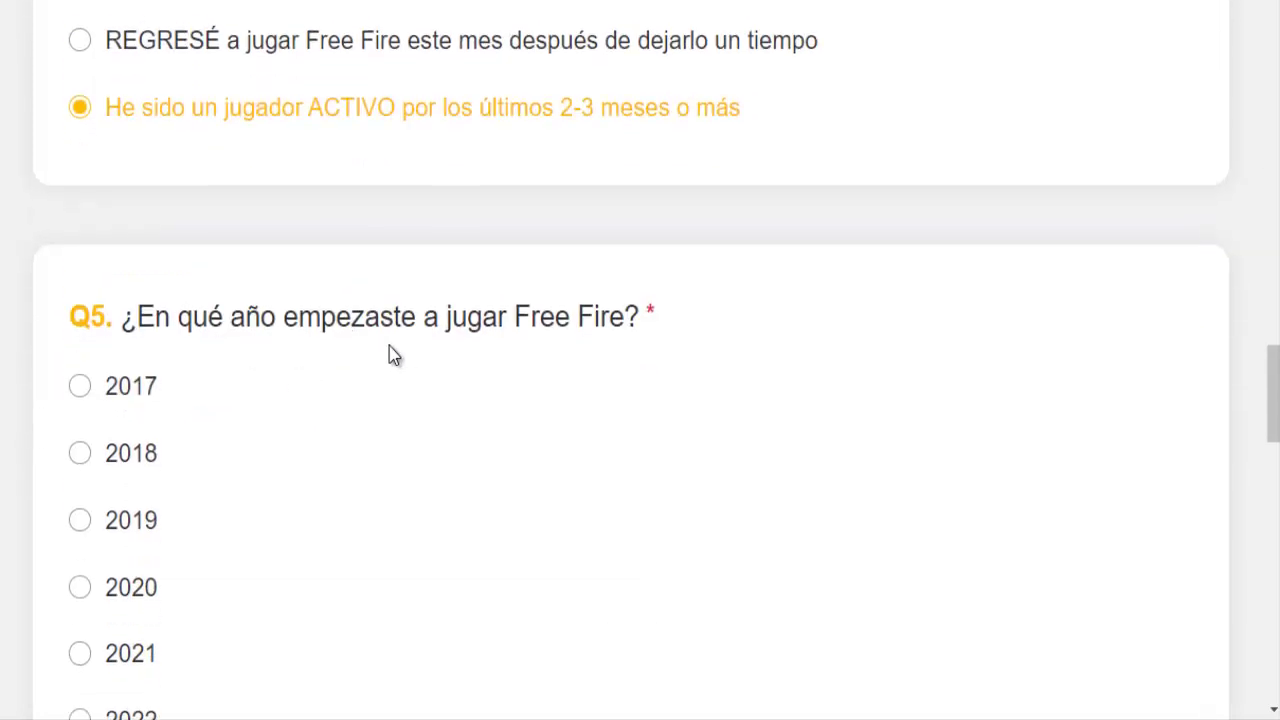
{"action": "scroll", "coordinate": [547, 358], "scroll_direction": "down", "scroll_amount": 1}
{"action": "left_click", "coordinate": [133, 403]}
Answer Q6, on whether the old Free Fire was better, with "Totalmente de acuerdo"
{"action": "scroll", "coordinate": [330, 350], "scroll_direction": "down", "scroll_amount": 2}
{"action": "scroll", "coordinate": [306, 250], "scroll_direction": "down", "scroll_amount": 2}
{"action": "scroll", "coordinate": [306, 262], "scroll_direction": "down", "scroll_amount": 3}
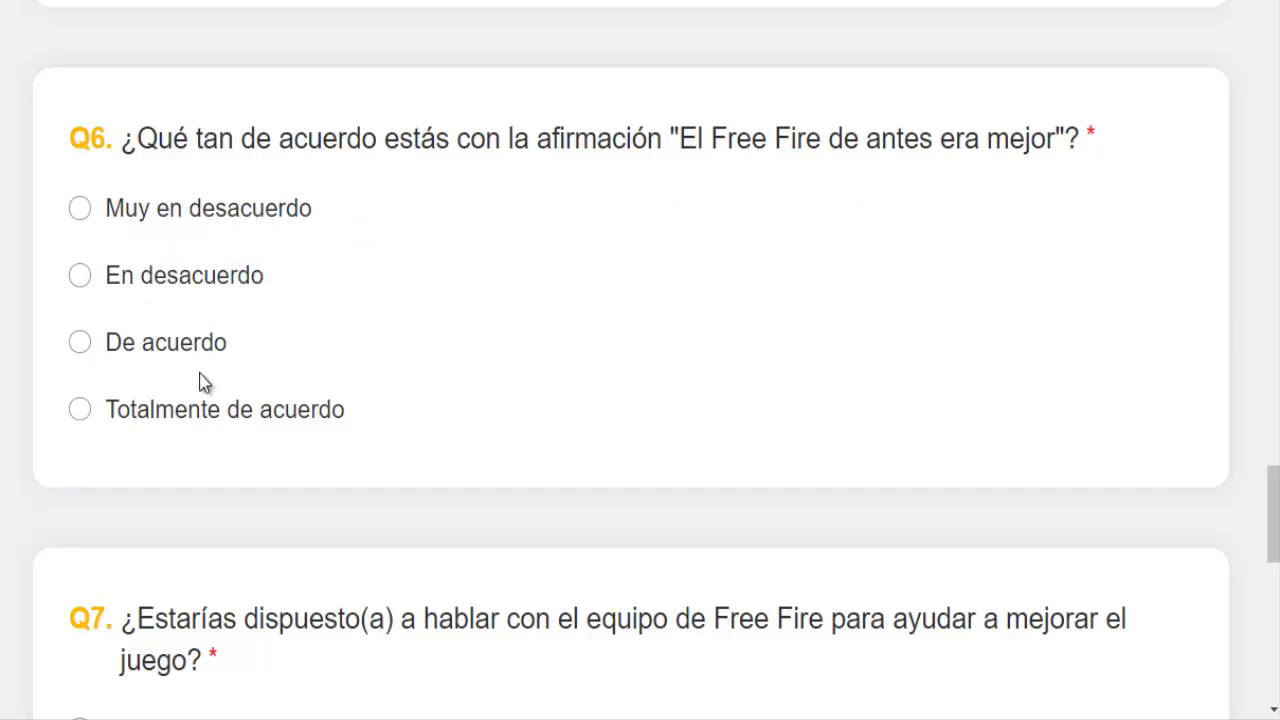
{"action": "left_click", "coordinate": [235, 432]}
Select "El entorno del juego era mejor (toxicidad, hackers, etc.)" as a reason in Q7
{"action": "scroll", "coordinate": [451, 337], "scroll_direction": "down", "scroll_amount": 5}
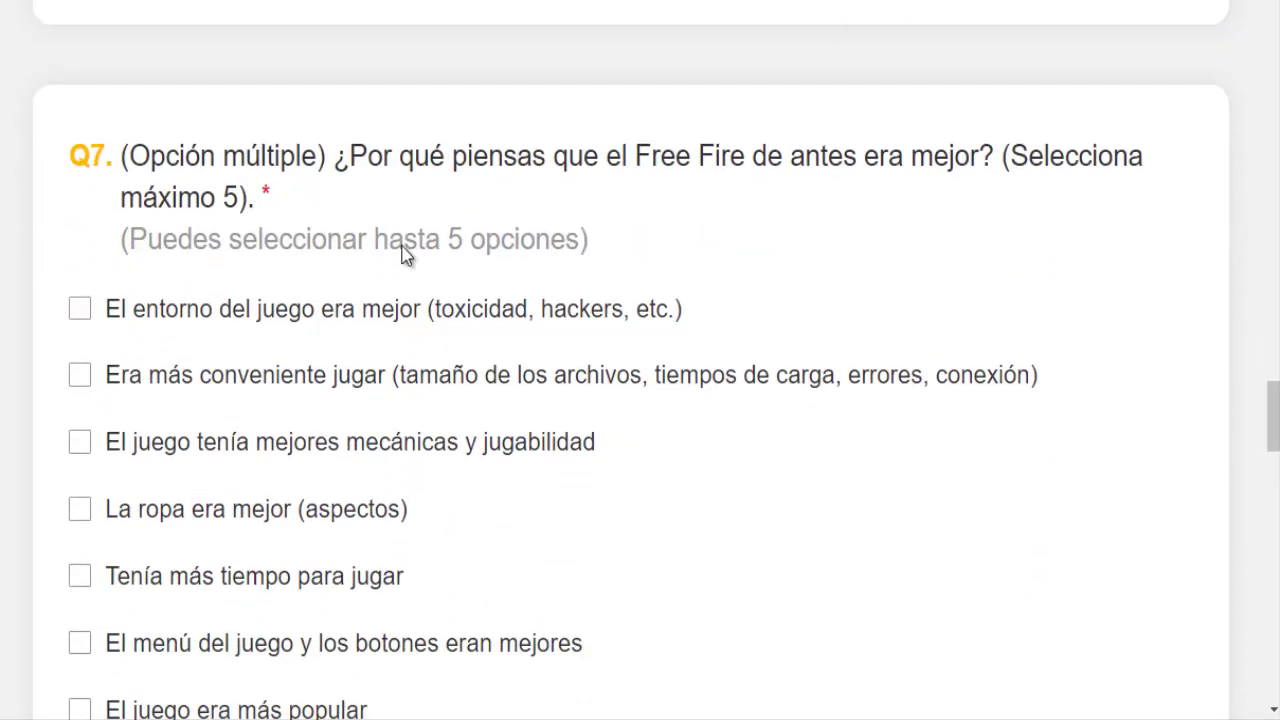
{"action": "scroll", "coordinate": [400, 185], "scroll_direction": "down", "scroll_amount": 1}
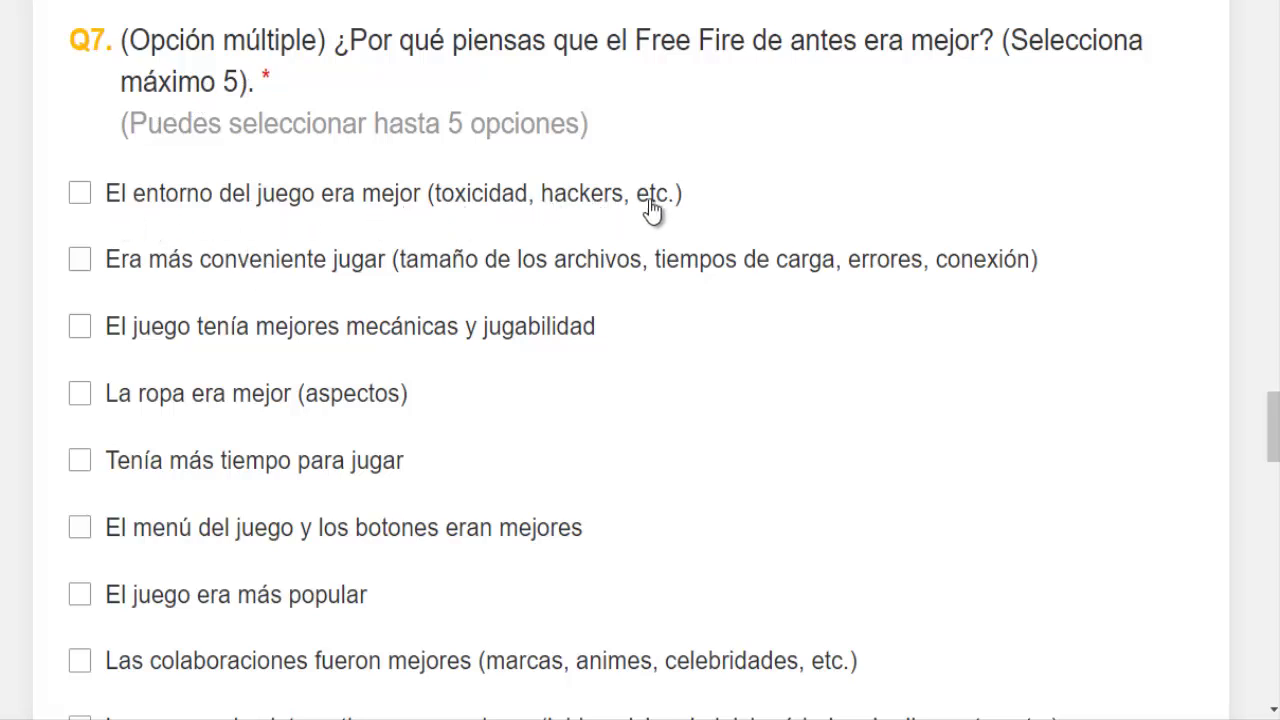
{"action": "left_click", "coordinate": [111, 205]}
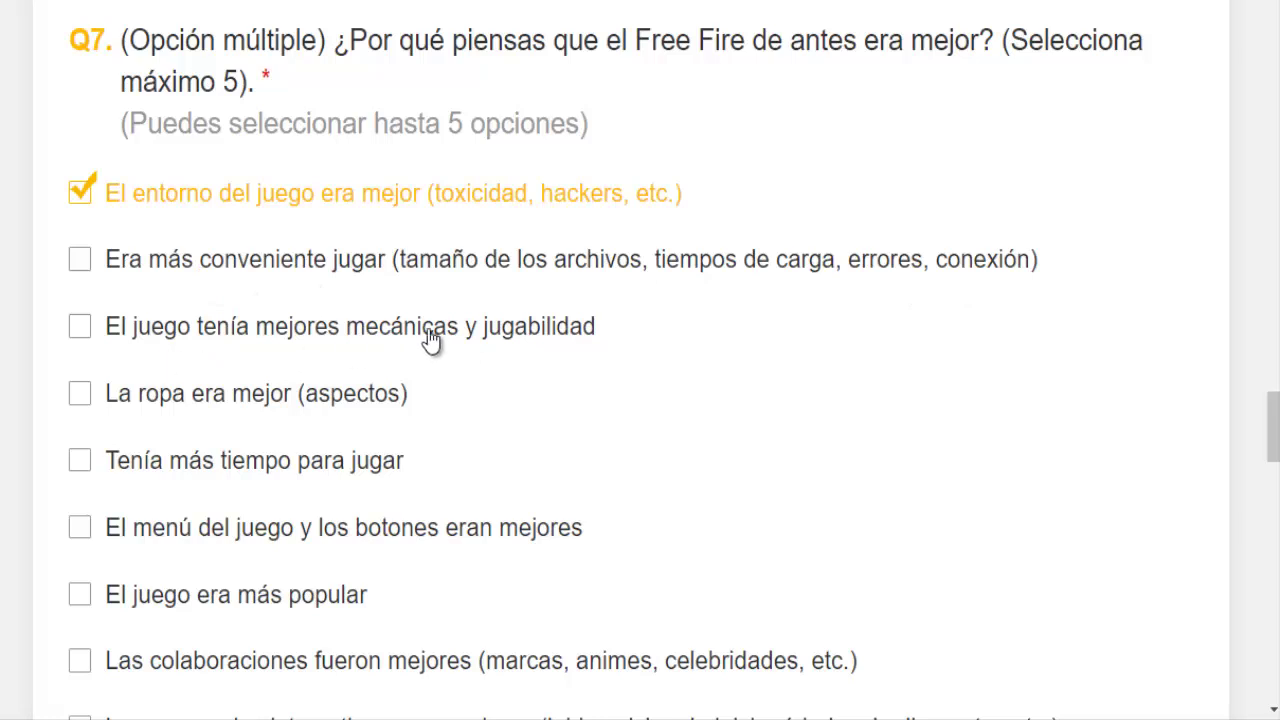
Add the better collaborations ("Las colaboraciones fueron mejores") and better interactive scenarios ("Los escenarios interactivos eran mejores") to the Q7 reasons
{"action": "scroll", "coordinate": [428, 338], "scroll_direction": "down", "scroll_amount": 1}
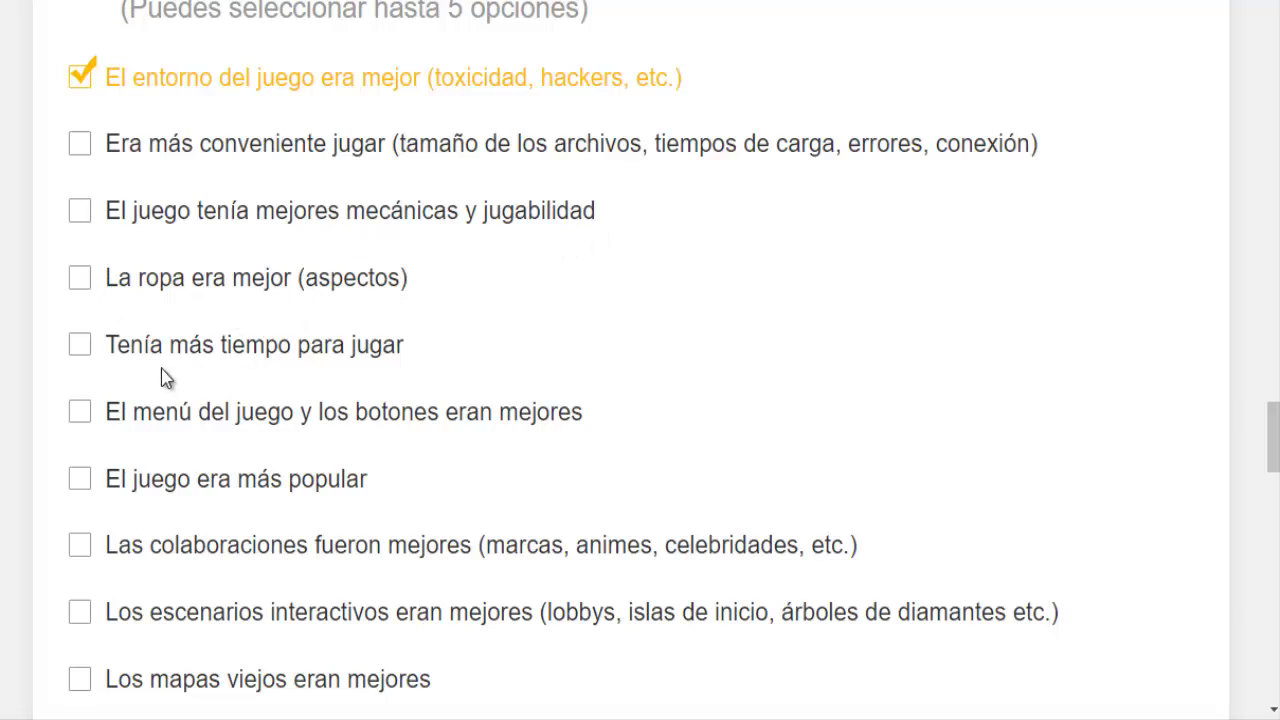
{"action": "scroll", "coordinate": [230, 342], "scroll_direction": "down", "scroll_amount": 1}
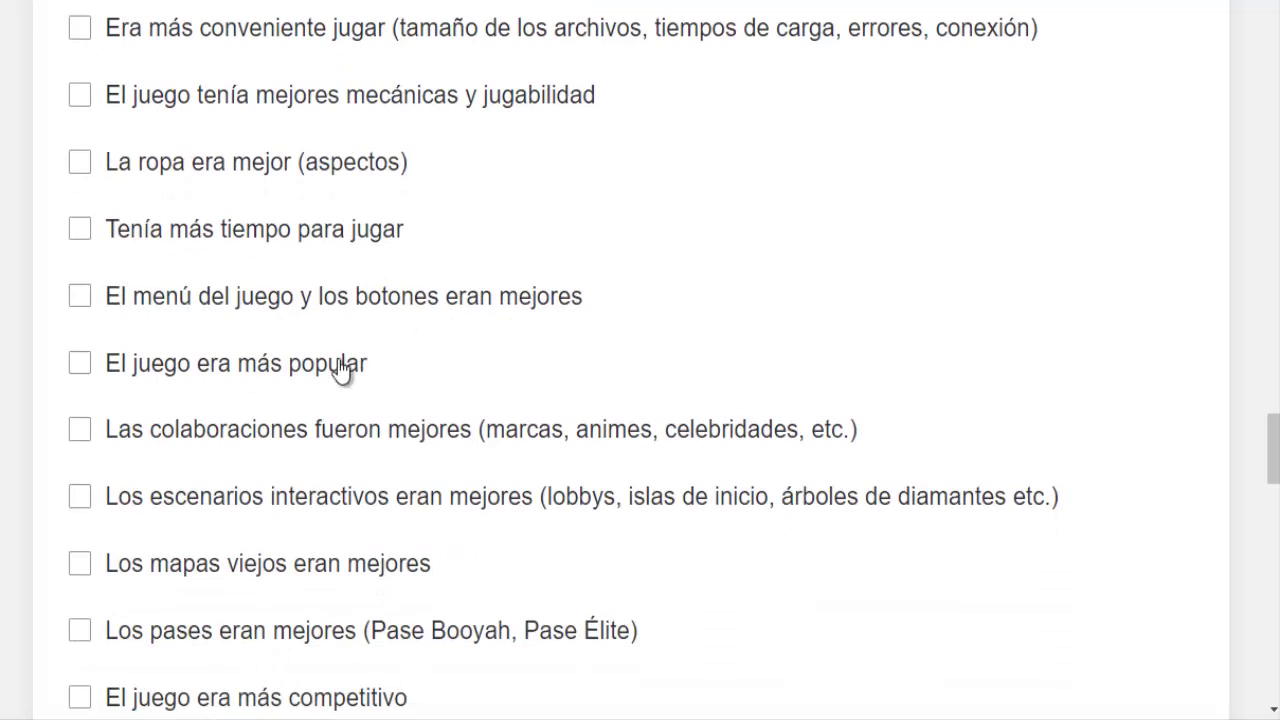
{"action": "scroll", "coordinate": [305, 386], "scroll_direction": "down", "scroll_amount": 1}
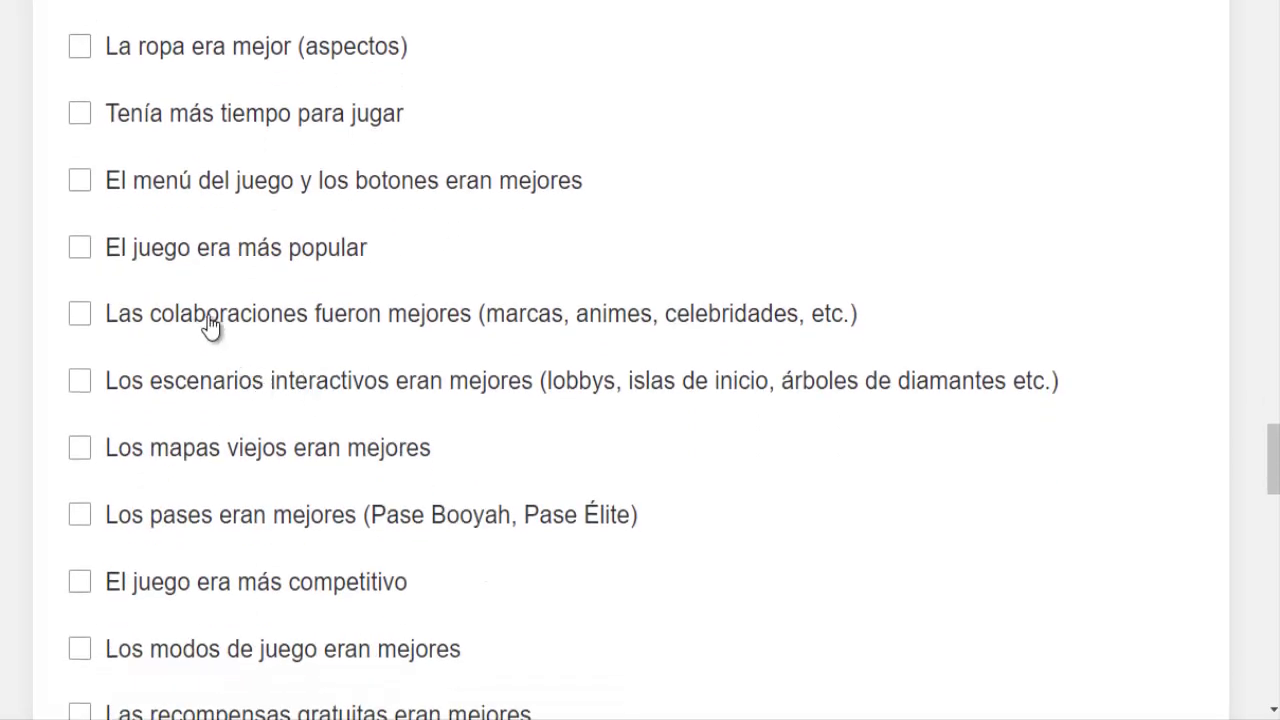
{"action": "left_click", "coordinate": [147, 330]}
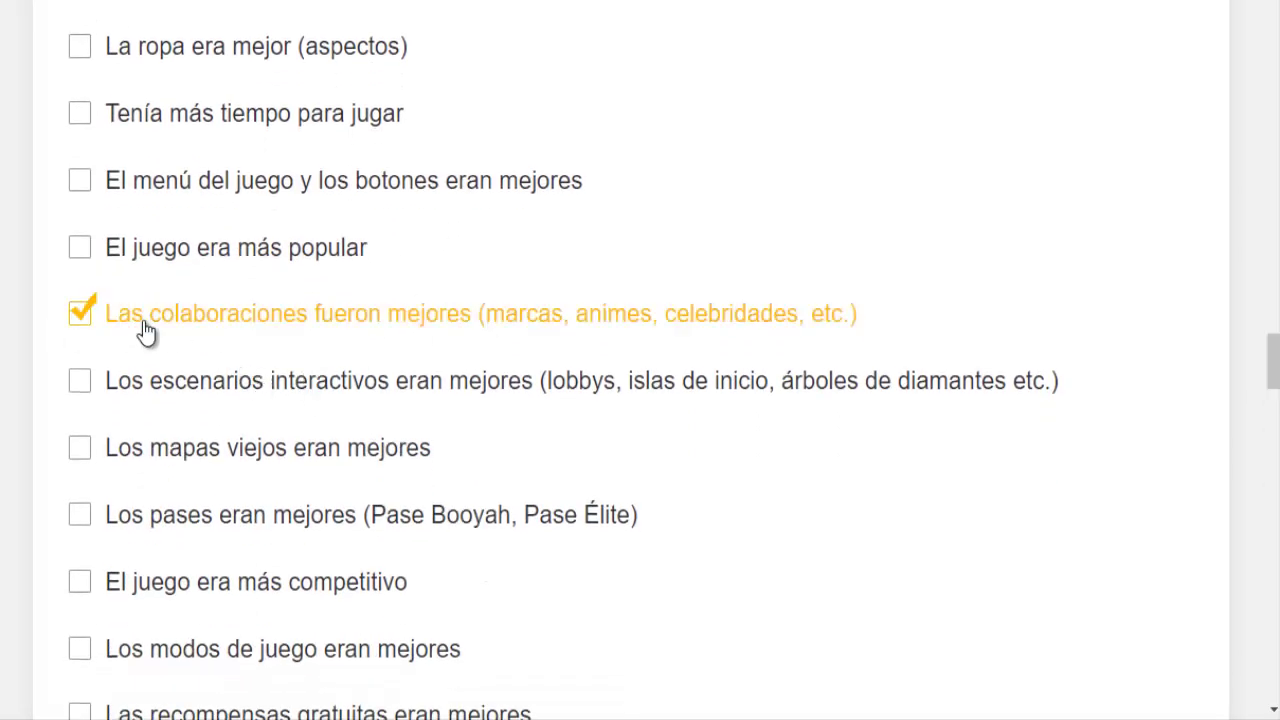
{"action": "scroll", "coordinate": [330, 330], "scroll_direction": "down", "scroll_amount": 1}
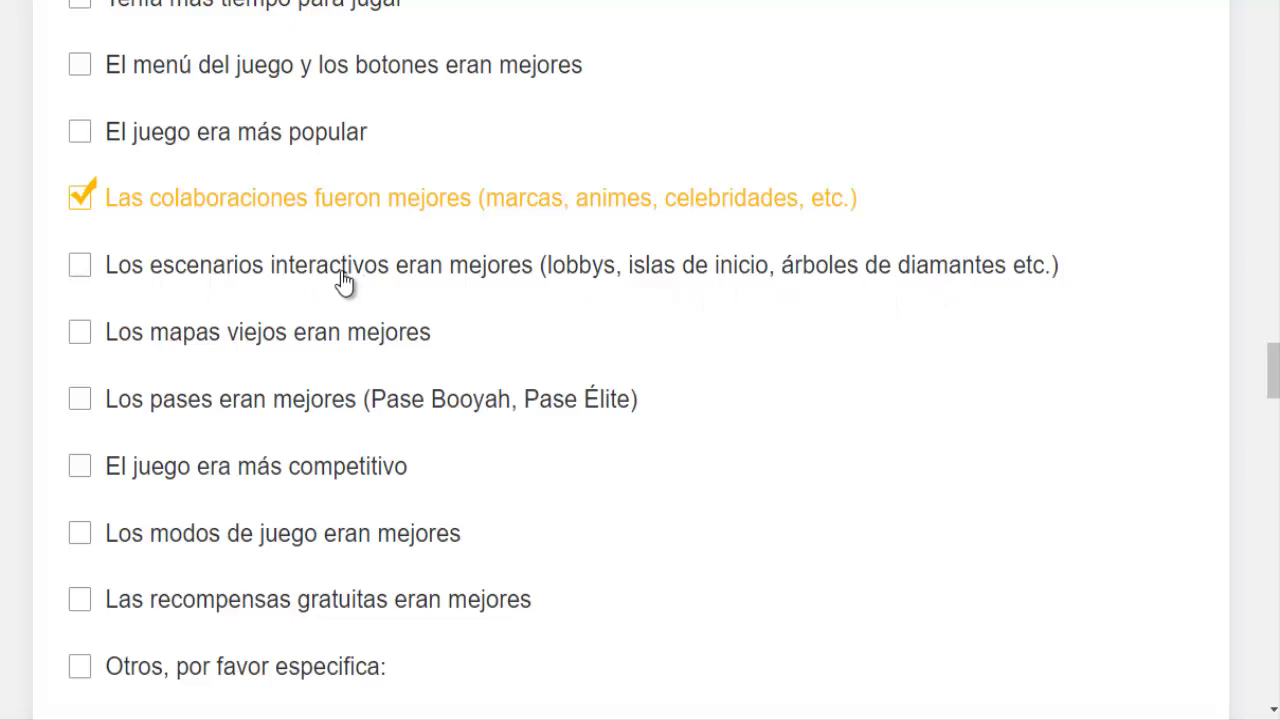
{"action": "left_click", "coordinate": [253, 283]}
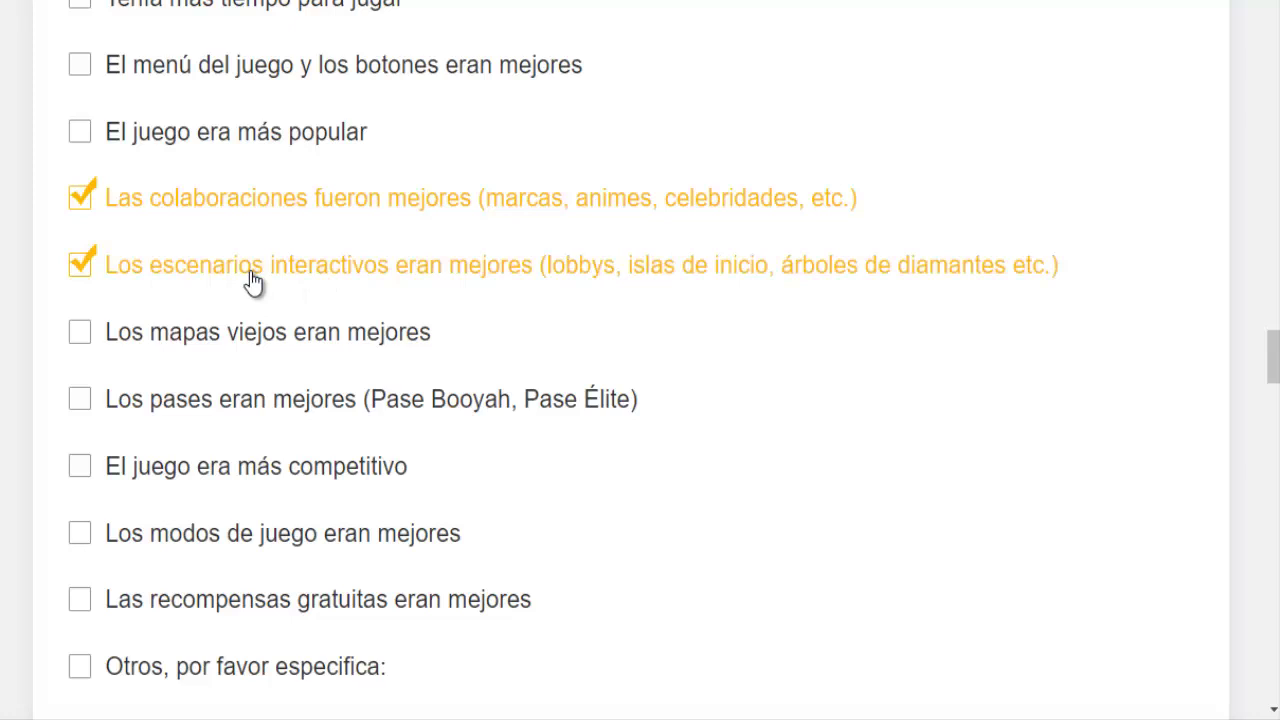
Review the full list of Q7 reasons and the options already selected
{"action": "scroll", "coordinate": [253, 283], "scroll_direction": "up", "scroll_amount": 4}
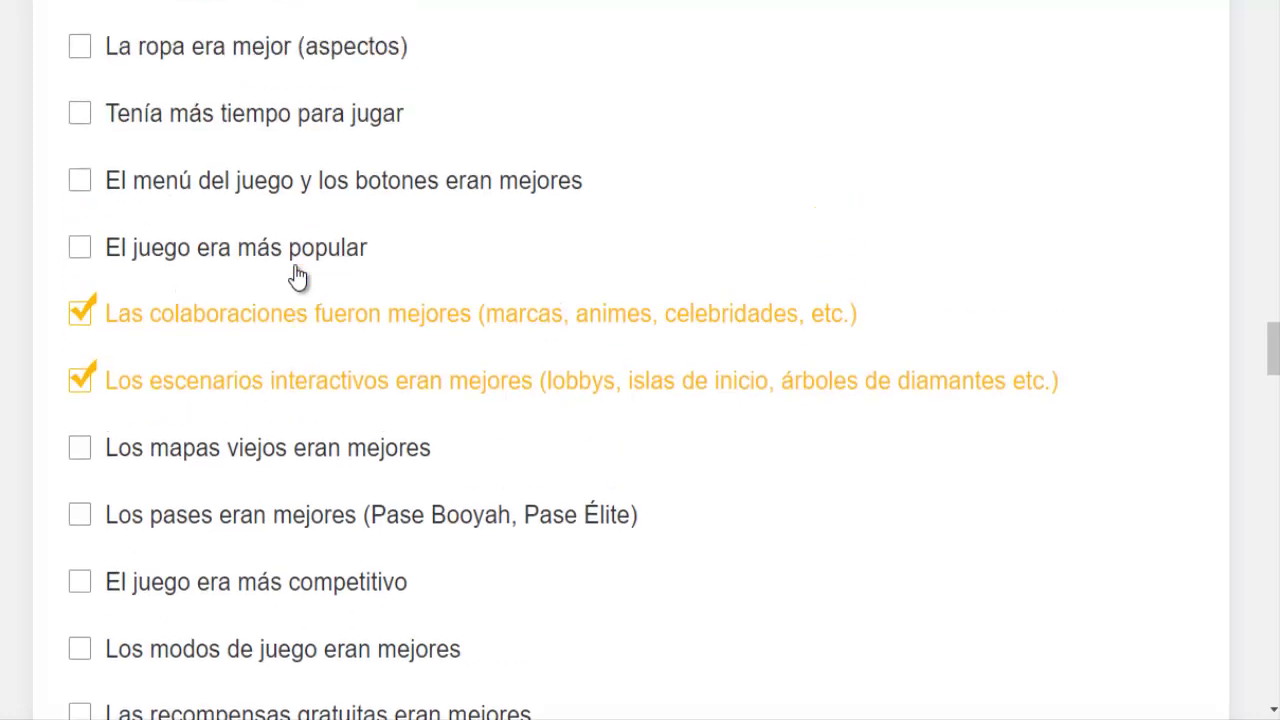
{"action": "scroll", "coordinate": [286, 286], "scroll_direction": "up", "scroll_amount": 1}
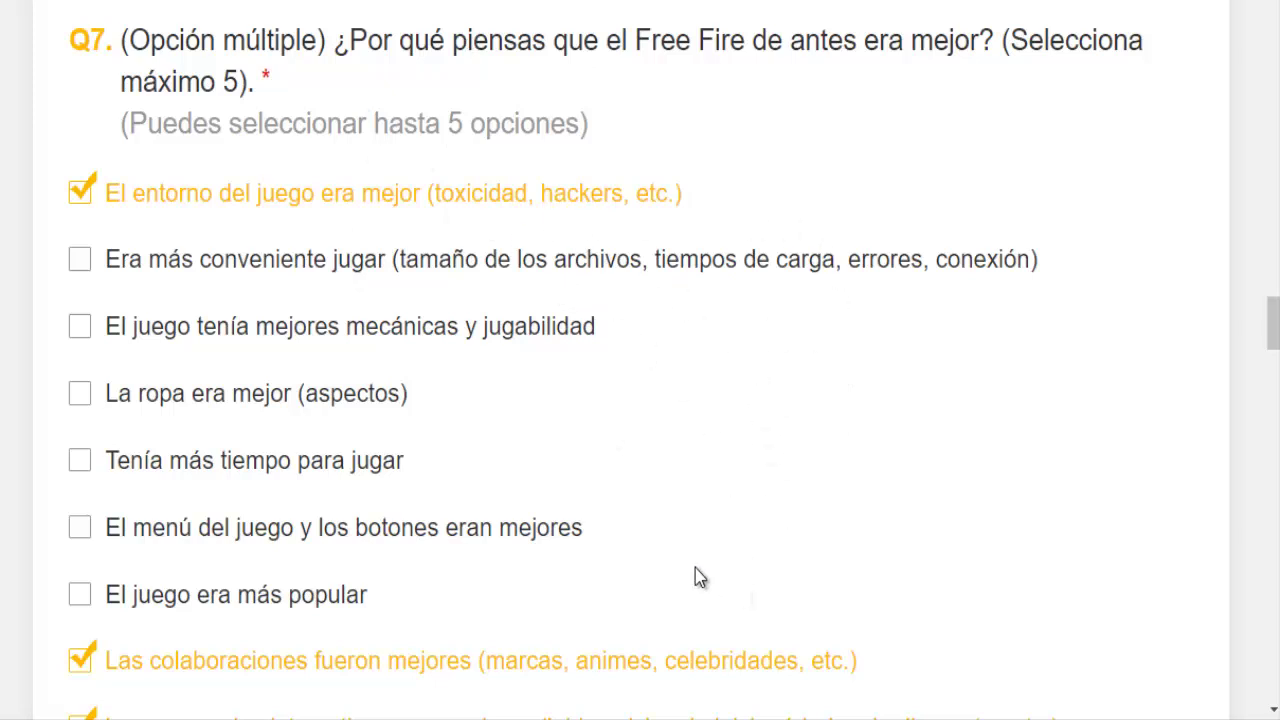
{"action": "scroll", "coordinate": [705, 560], "scroll_direction": "down", "scroll_amount": 1}
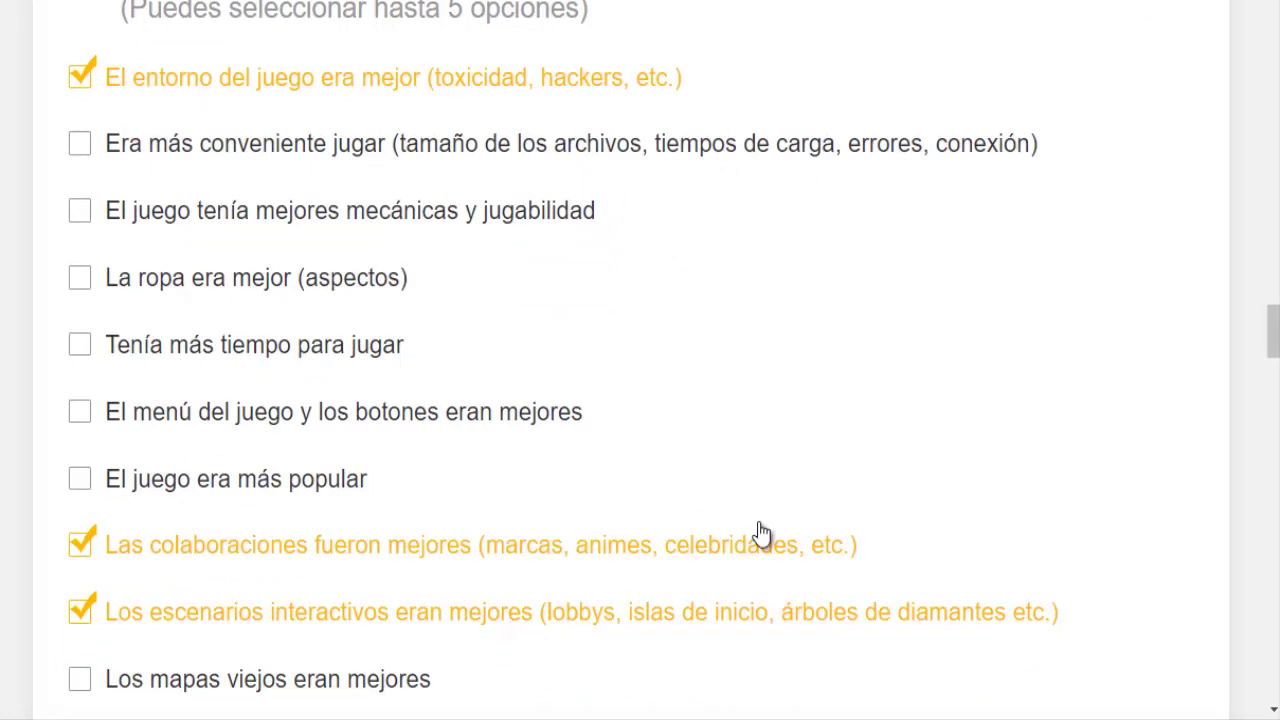
{"action": "scroll", "coordinate": [760, 528], "scroll_direction": "down", "scroll_amount": 2}
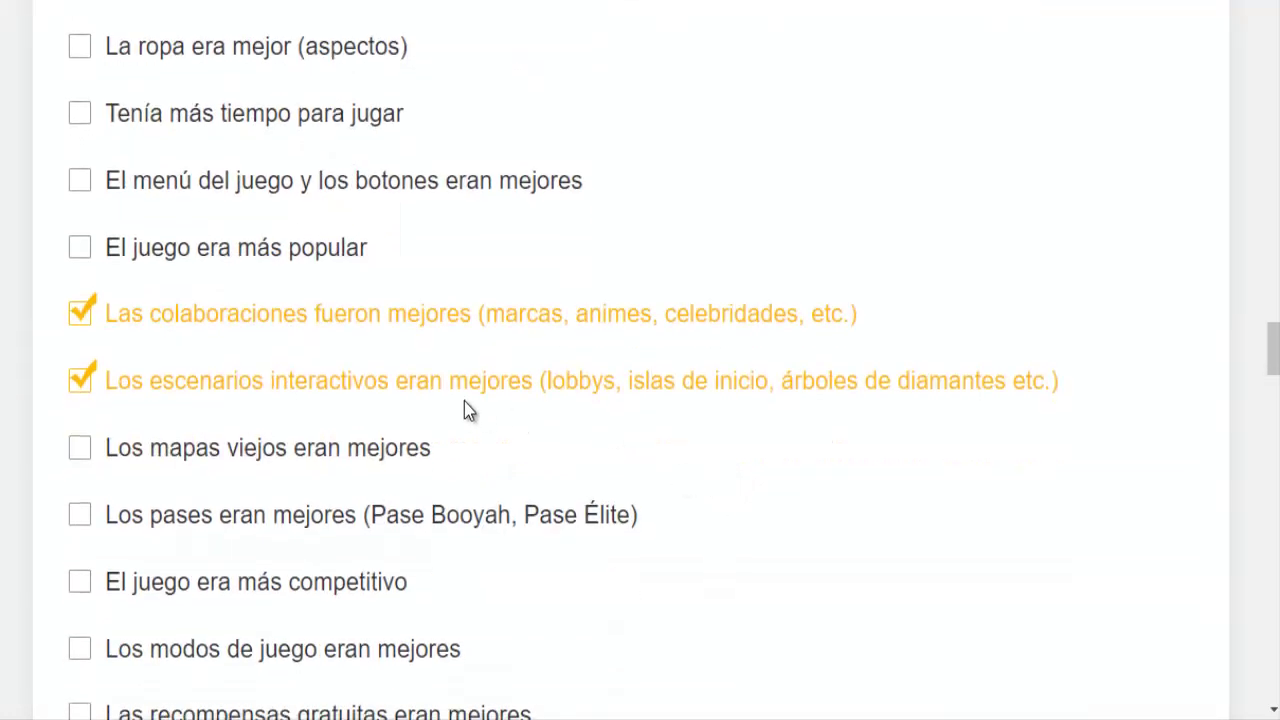
{"action": "scroll", "coordinate": [477, 380], "scroll_direction": "down", "scroll_amount": 1}
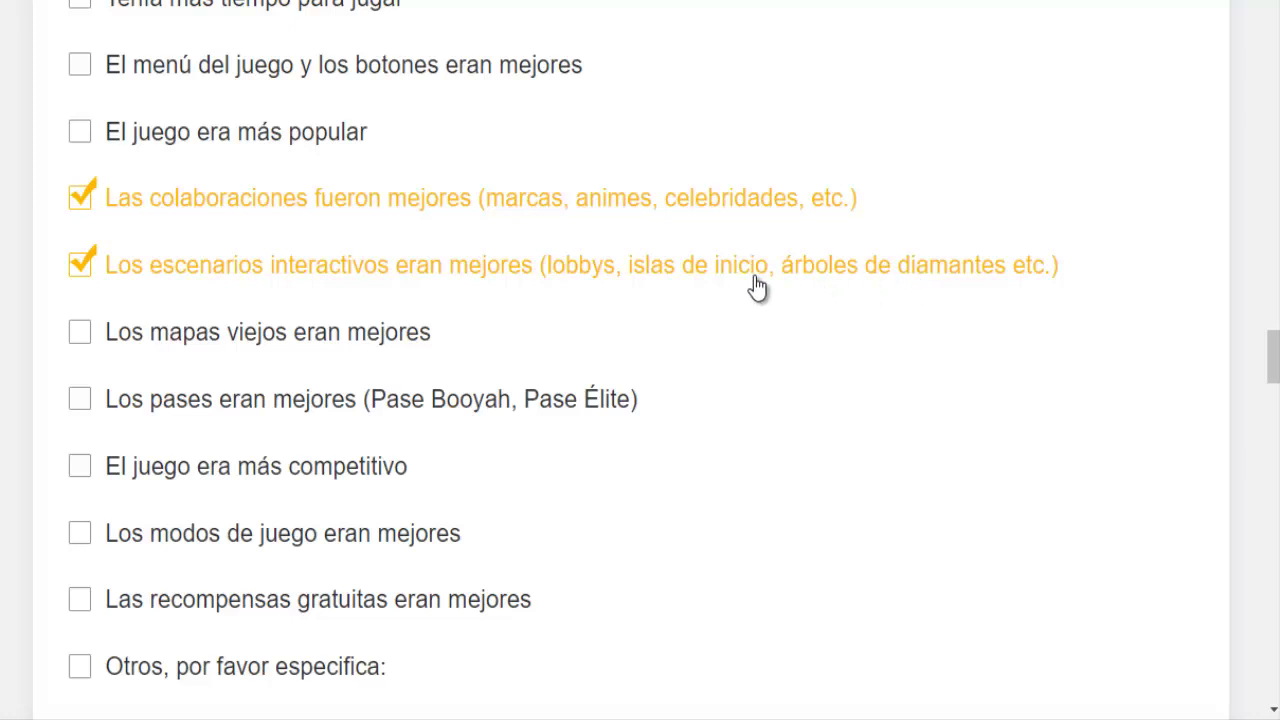
{"action": "scroll", "coordinate": [633, 272], "scroll_direction": "up", "scroll_amount": 6}
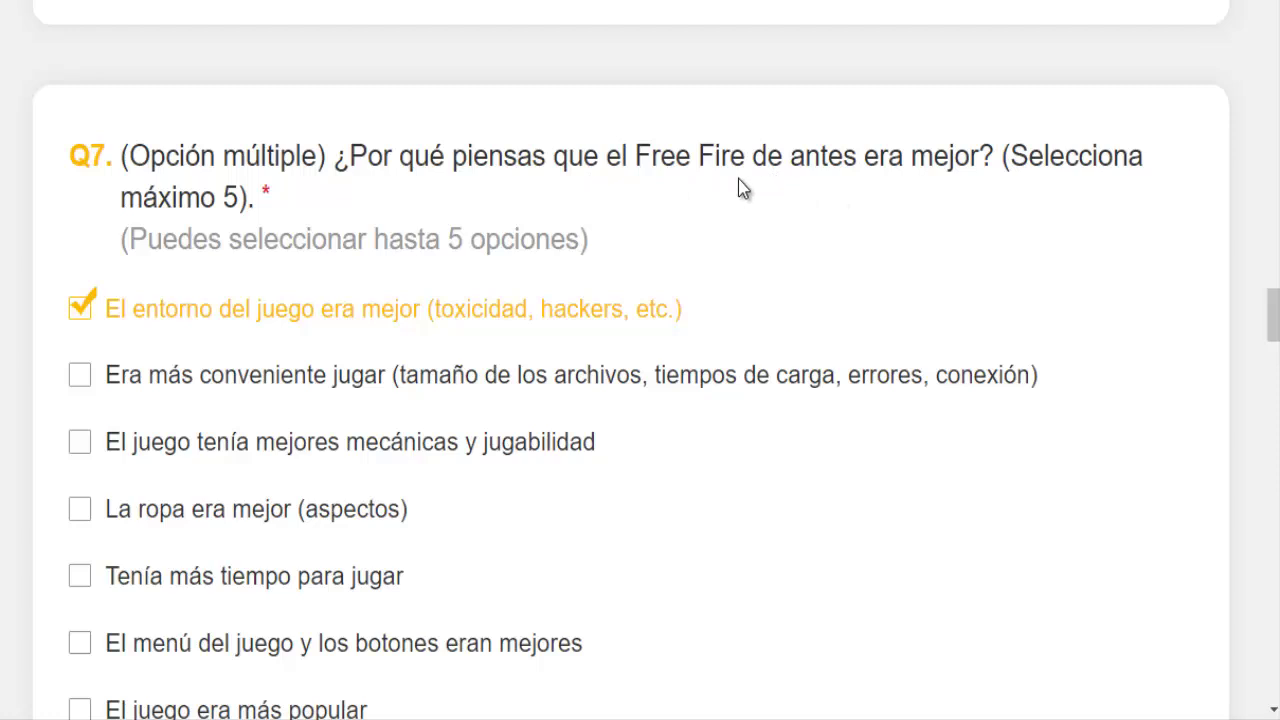
{"action": "scroll", "coordinate": [747, 190], "scroll_direction": "down", "scroll_amount": 1}
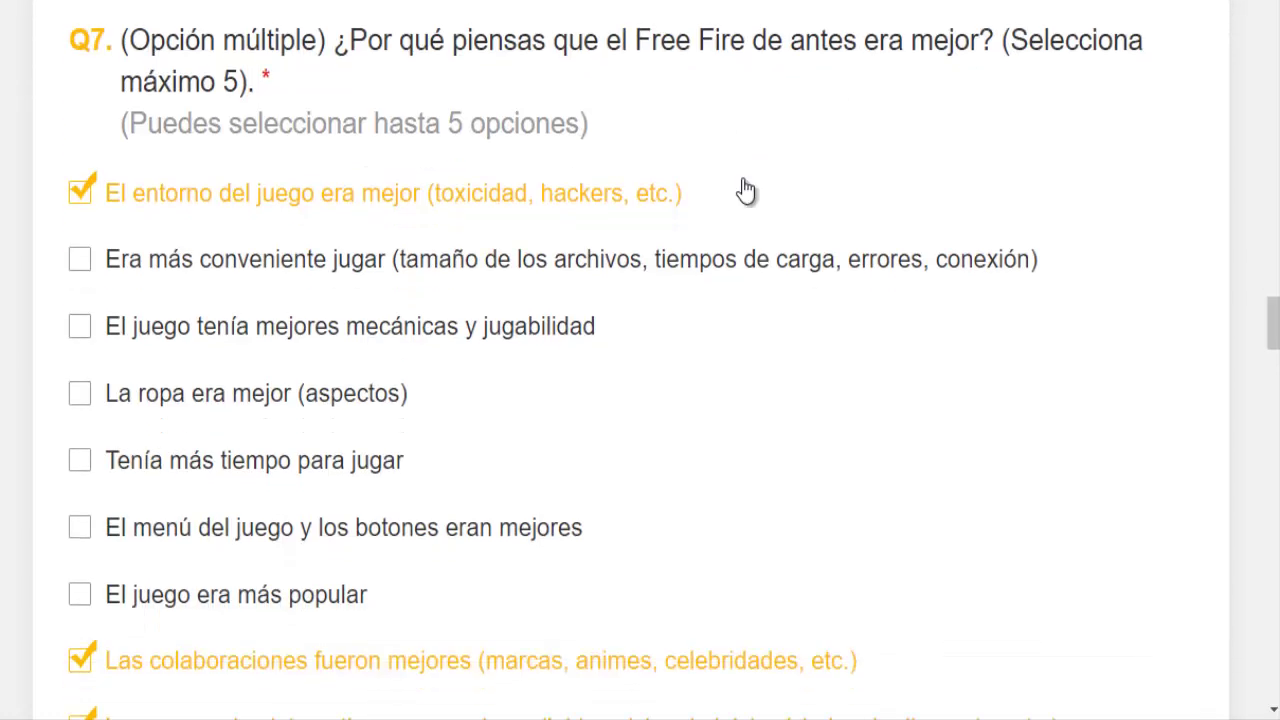
{"action": "scroll", "coordinate": [405, 150], "scroll_direction": "down", "scroll_amount": 1}
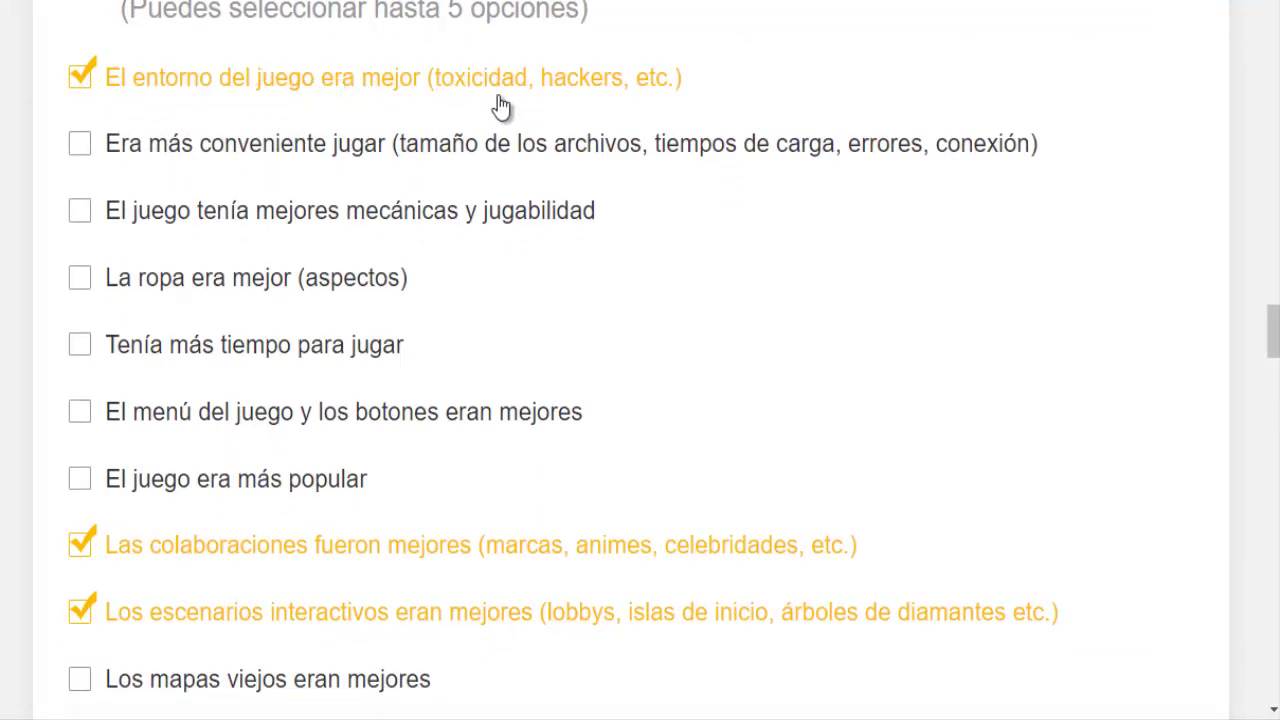
{"action": "scroll", "coordinate": [640, 254], "scroll_direction": "down", "scroll_amount": 3}
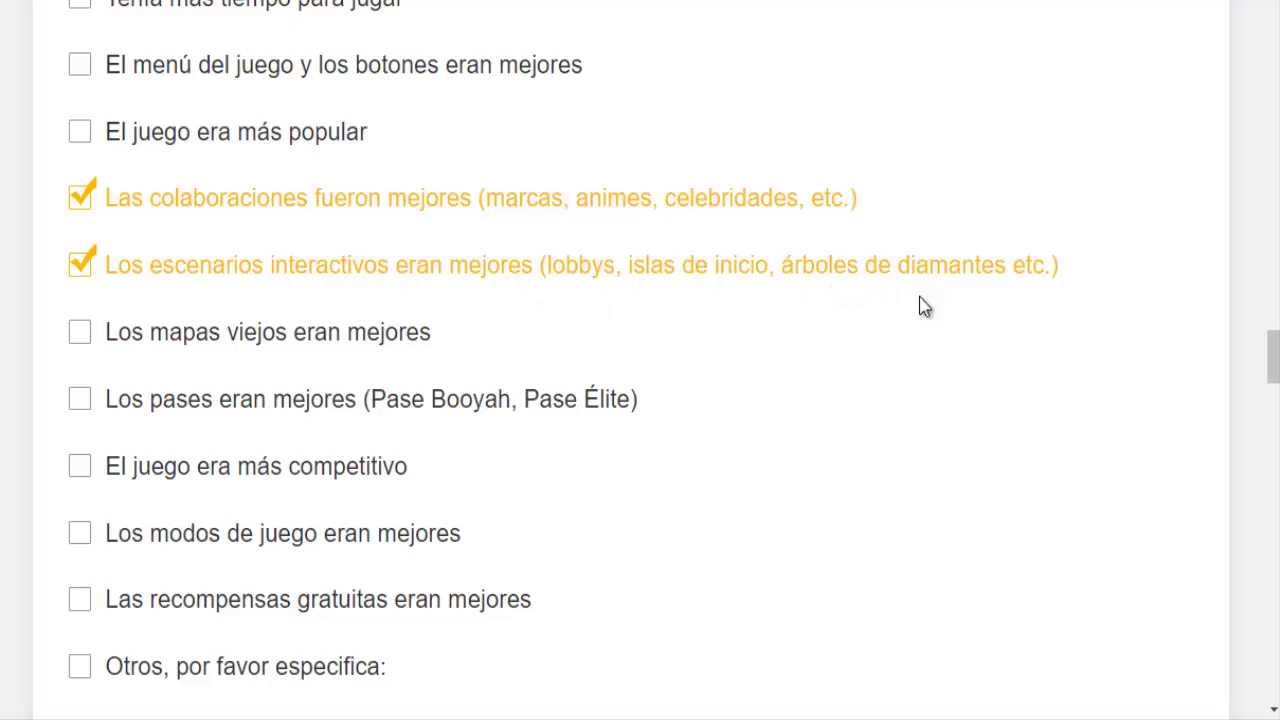
Add "Los pases eran mejores (Pase Booyah, Pase Élite)" and "Las recompensas gratuitas eran mejores" to the Q7 reasons
{"action": "scroll", "coordinate": [896, 292], "scroll_direction": "down", "scroll_amount": 1}
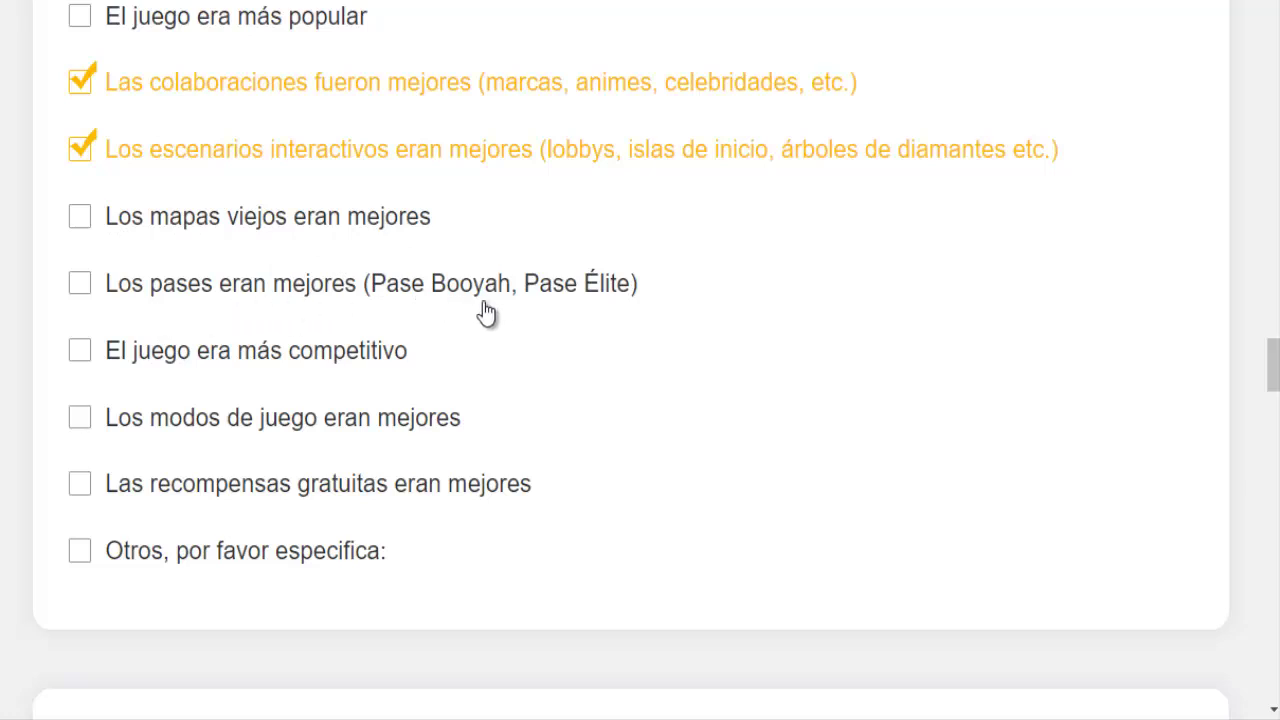
{"action": "scroll", "coordinate": [480, 300], "scroll_direction": "down", "scroll_amount": 1}
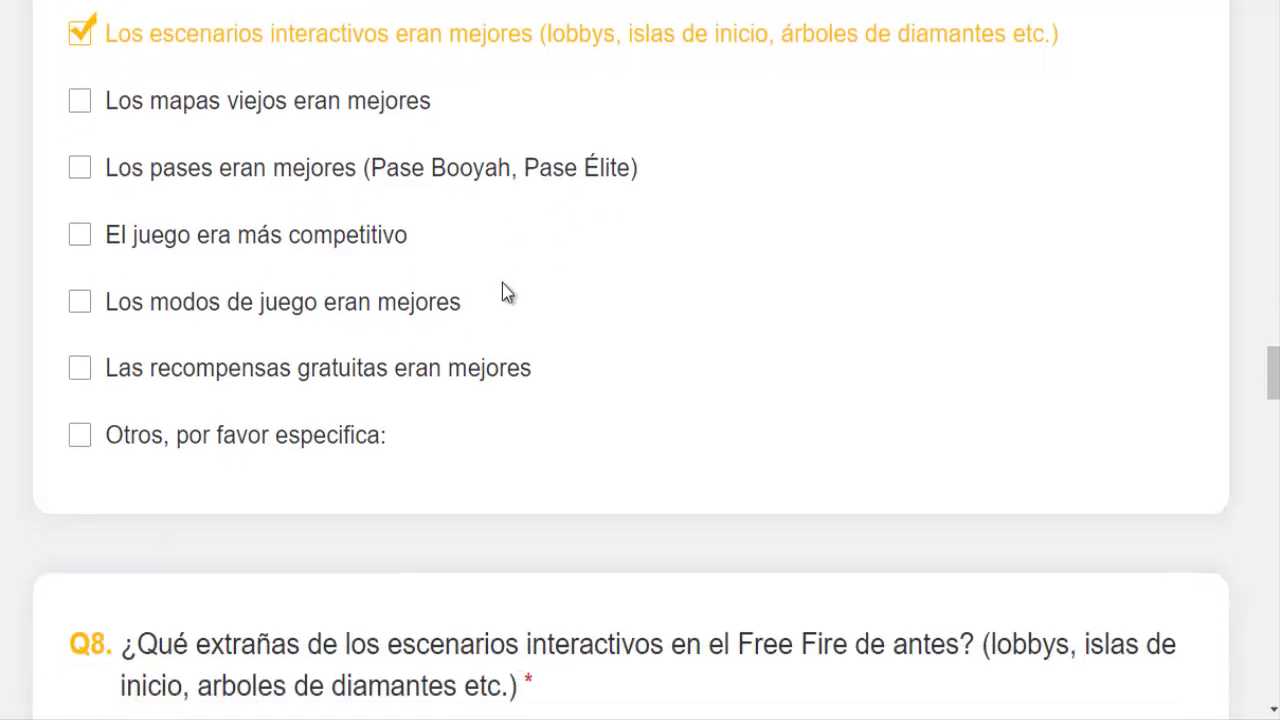
{"action": "left_click", "coordinate": [150, 188]}
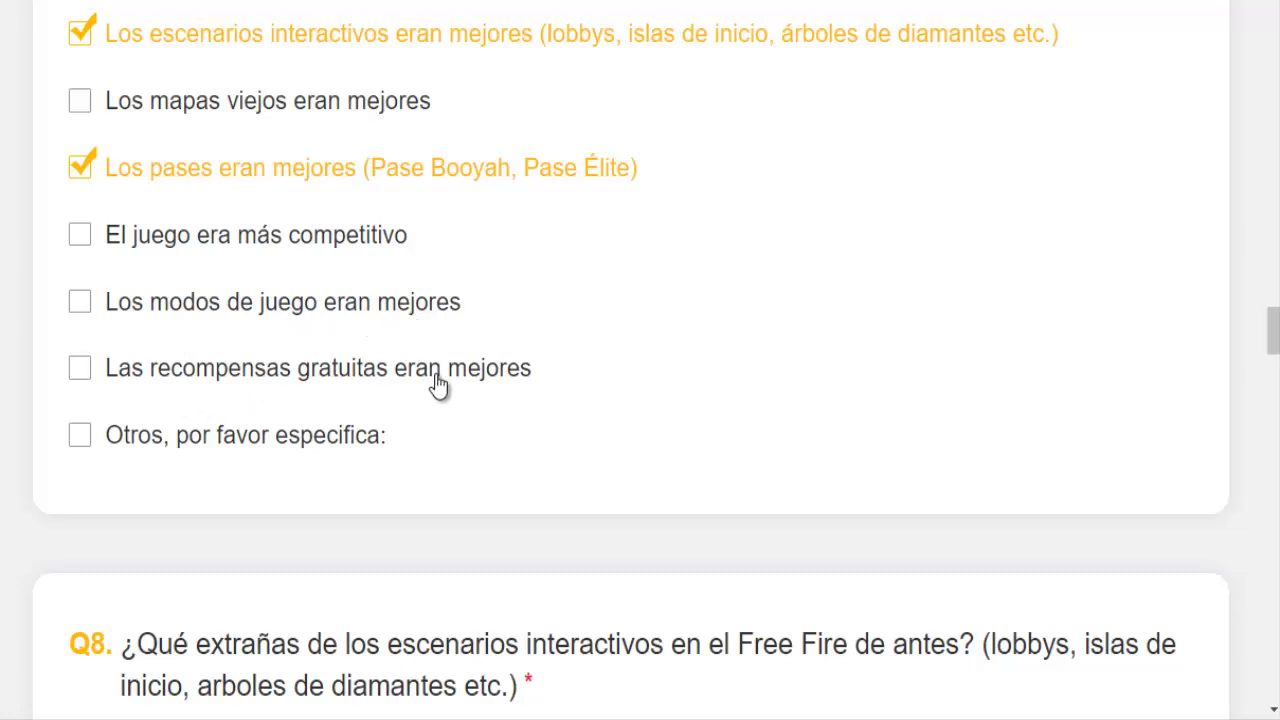
{"action": "left_click", "coordinate": [120, 376]}
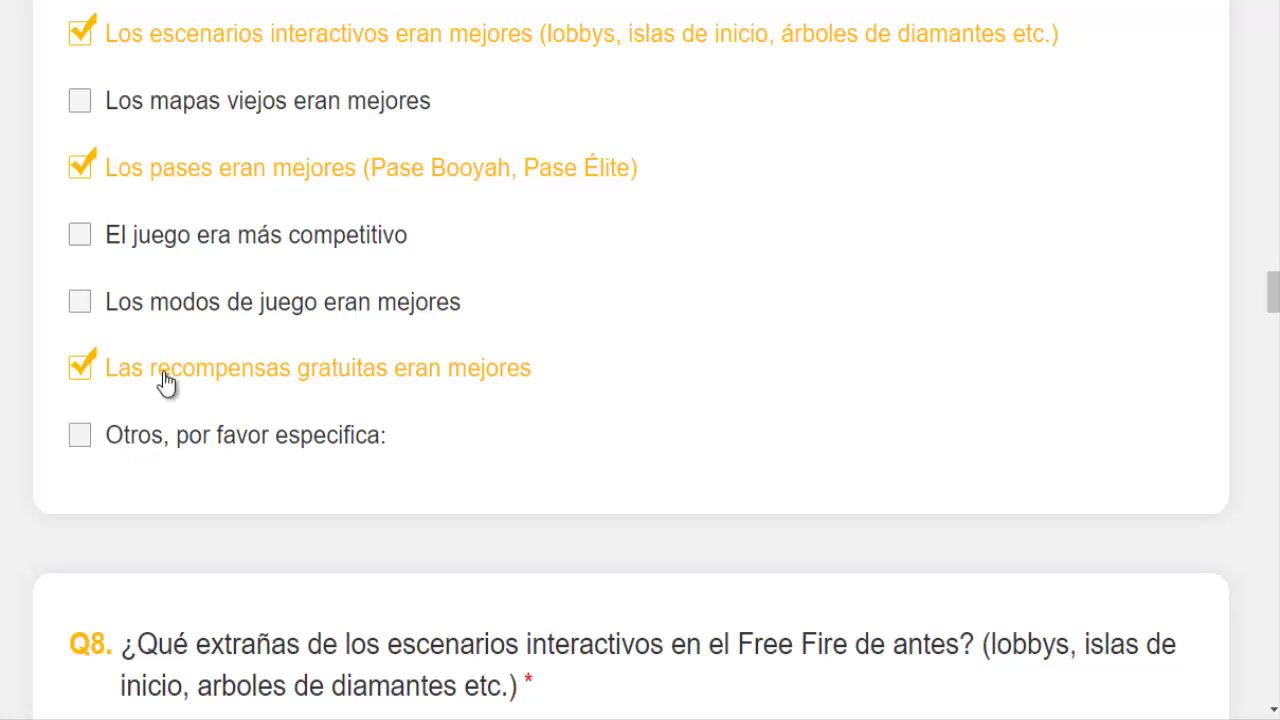
Deselect "Los pases eran mejores" in Q7, select "Otros, por favor especifica" instead and activate its text field
{"action": "left_click", "coordinate": [86, 174]}
{"action": "left_click", "coordinate": [103, 447]}
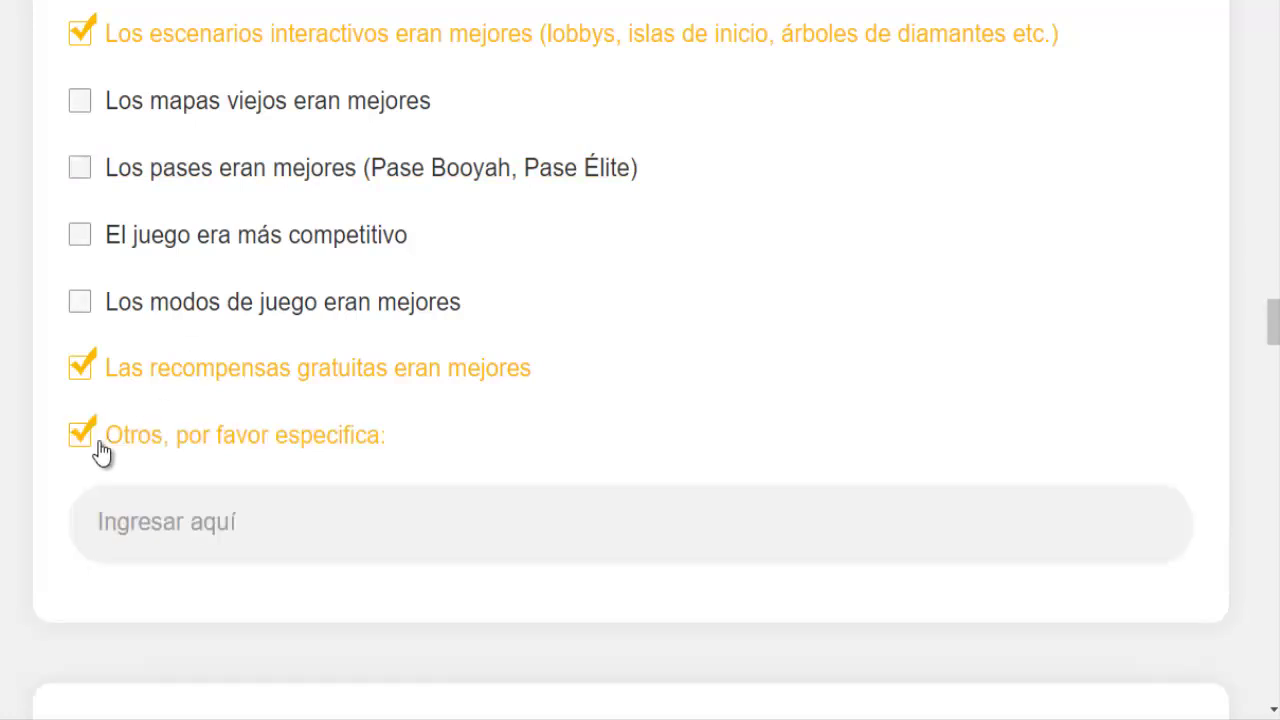
{"action": "scroll", "coordinate": [257, 463], "scroll_direction": "down", "scroll_amount": 1}
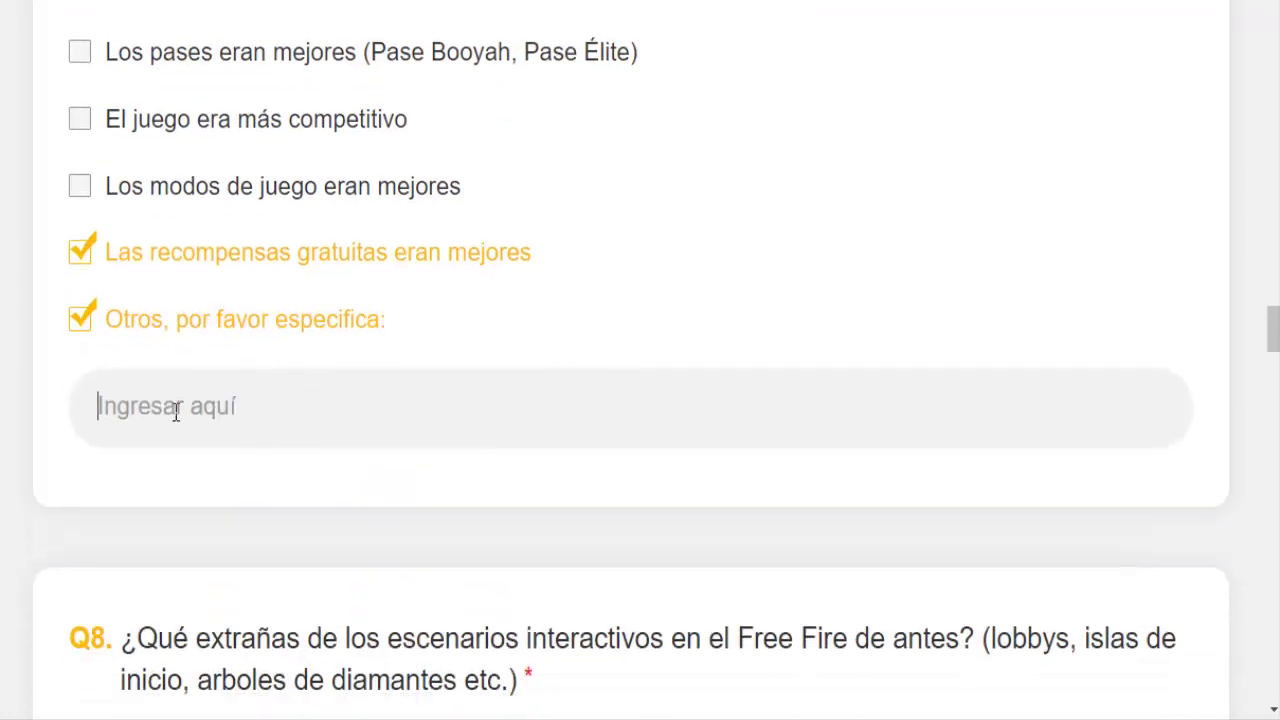
{"action": "left_click", "coordinate": [225, 410]}
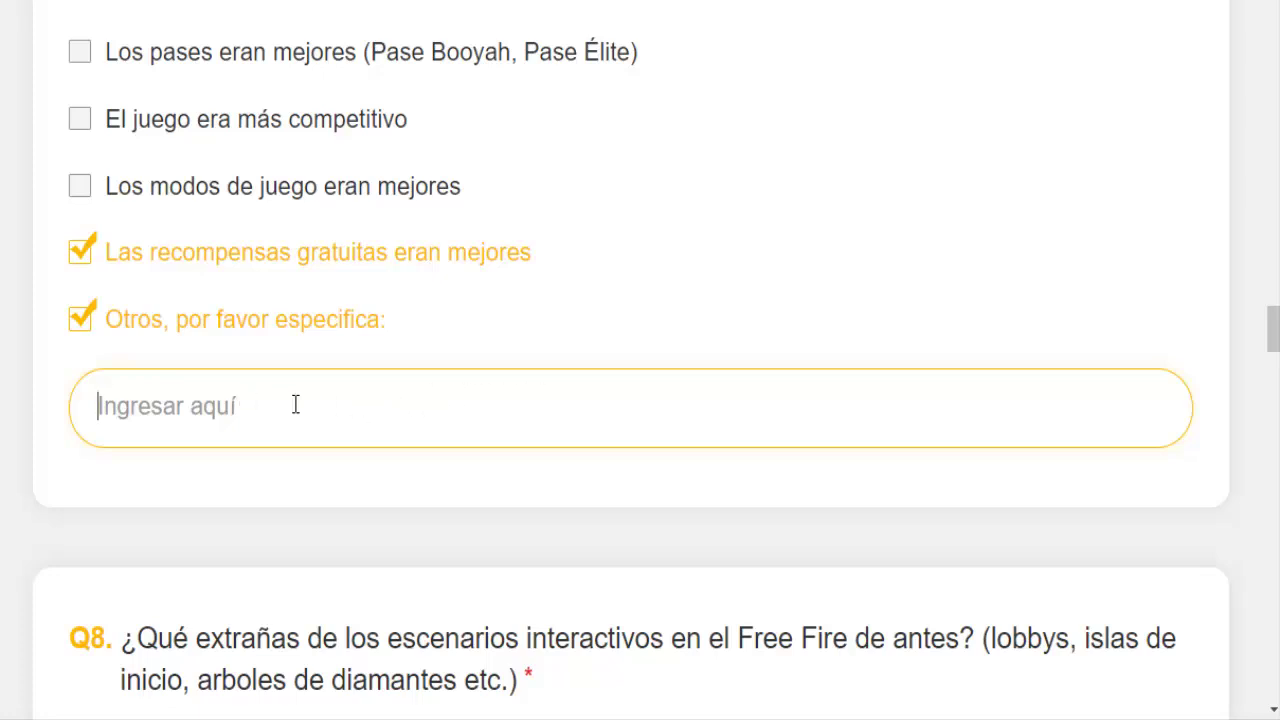
Enter "arboles de diamates" as the Q8 answer about what is missed from the old interactive scenarios
{"action": "scroll", "coordinate": [270, 400], "scroll_direction": "down", "scroll_amount": 1}
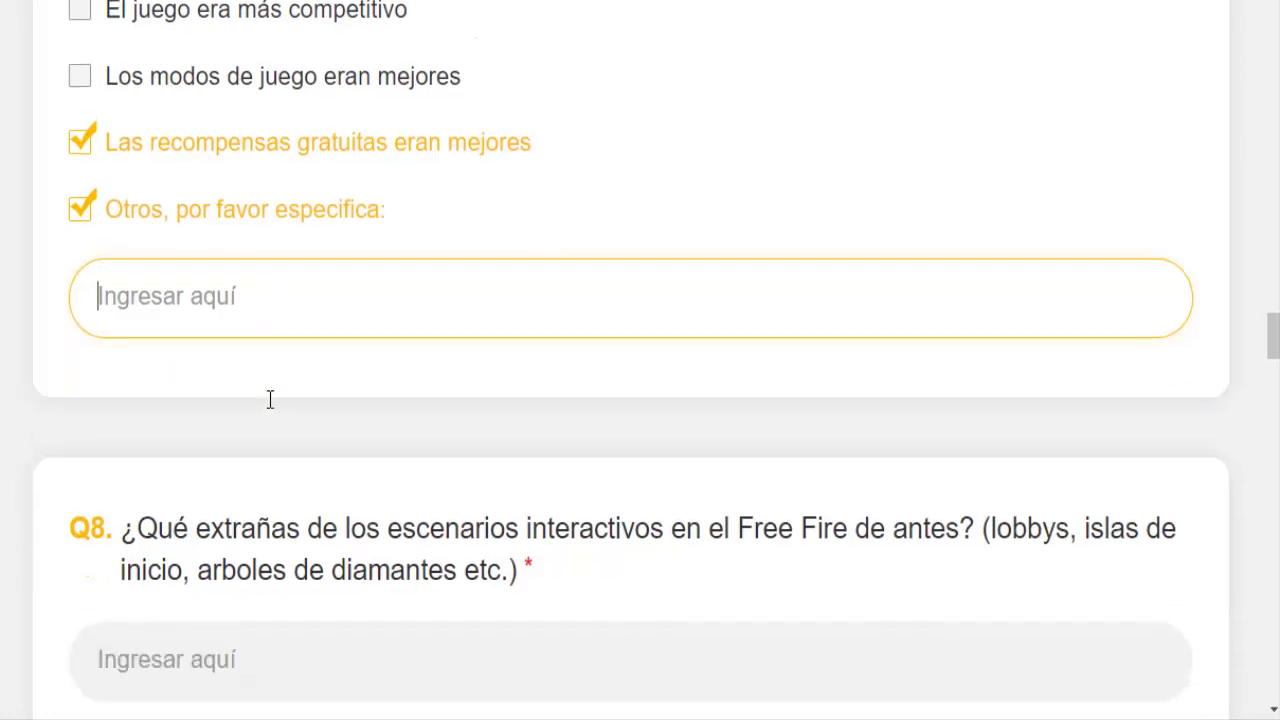
{"action": "scroll", "coordinate": [271, 254], "scroll_direction": "down", "scroll_amount": 1}
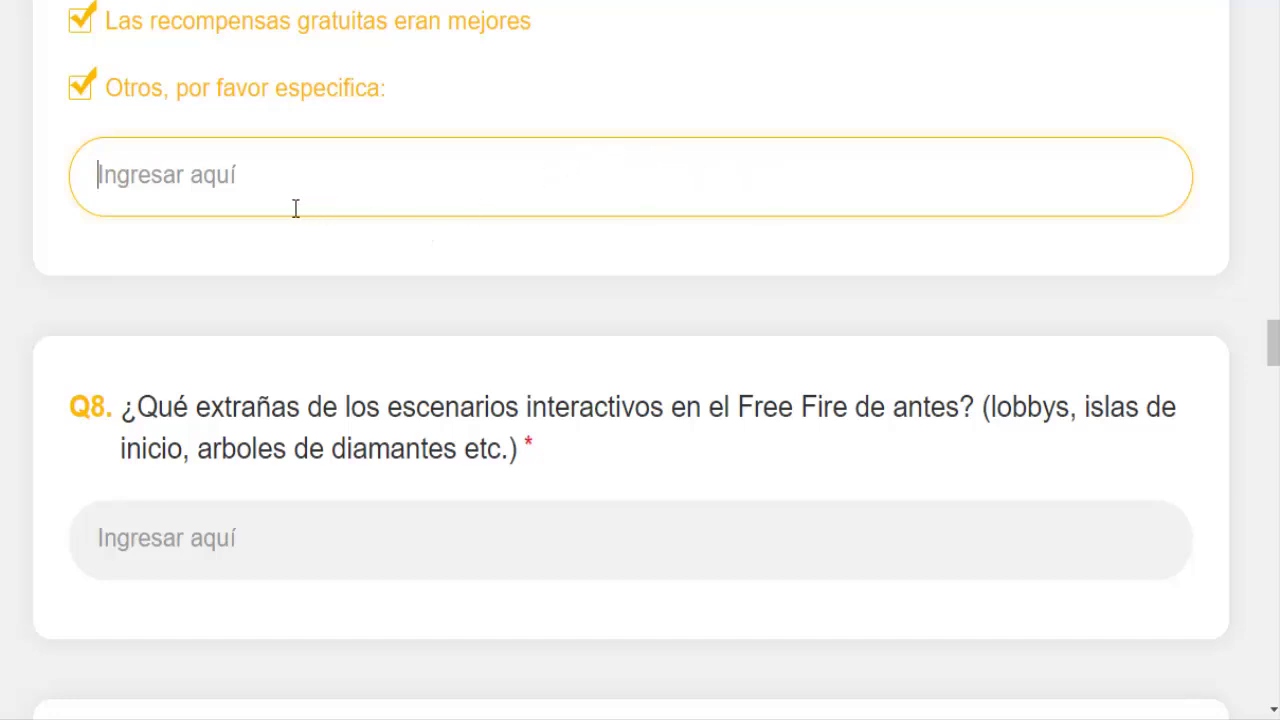
{"action": "scroll", "coordinate": [290, 212], "scroll_direction": "down", "scroll_amount": 2}
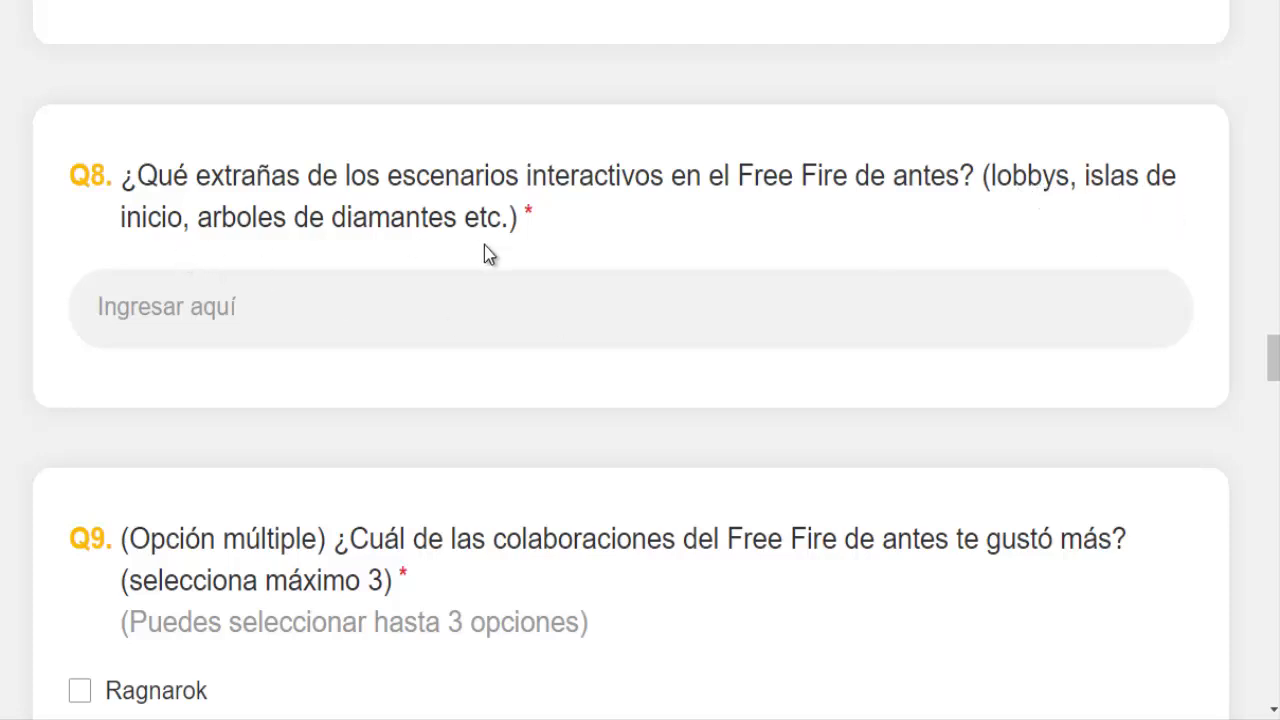
{"action": "left_click", "coordinate": [190, 321]}
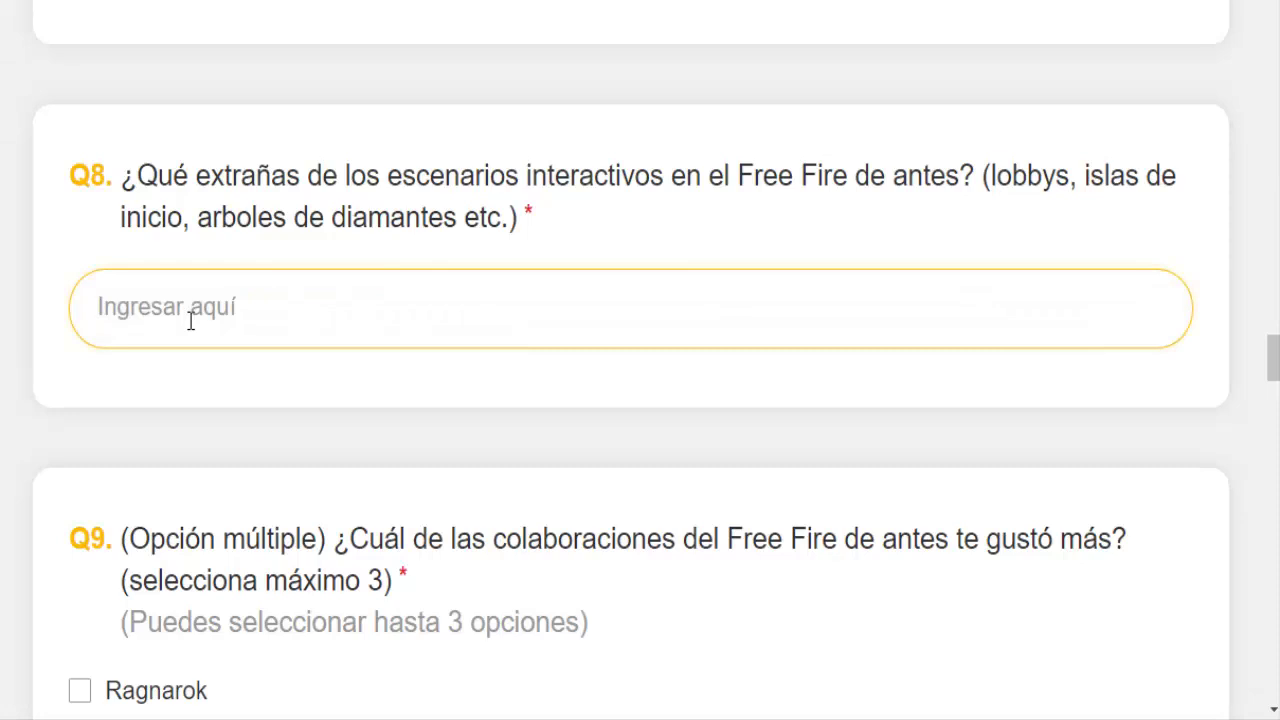
{"action": "type", "text": "arb"}
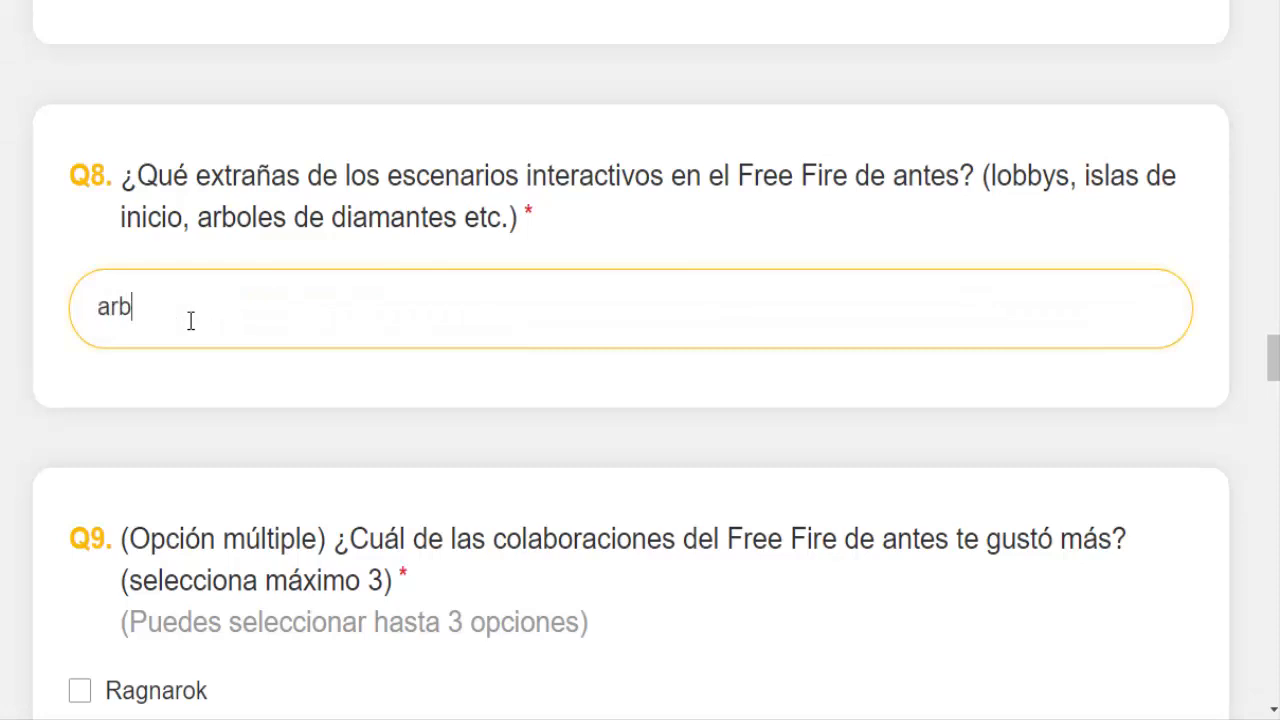
{"action": "type", "text": "ol"}
{"action": "key", "text": "BackSpace"}
{"action": "type", "text": "oles de"}
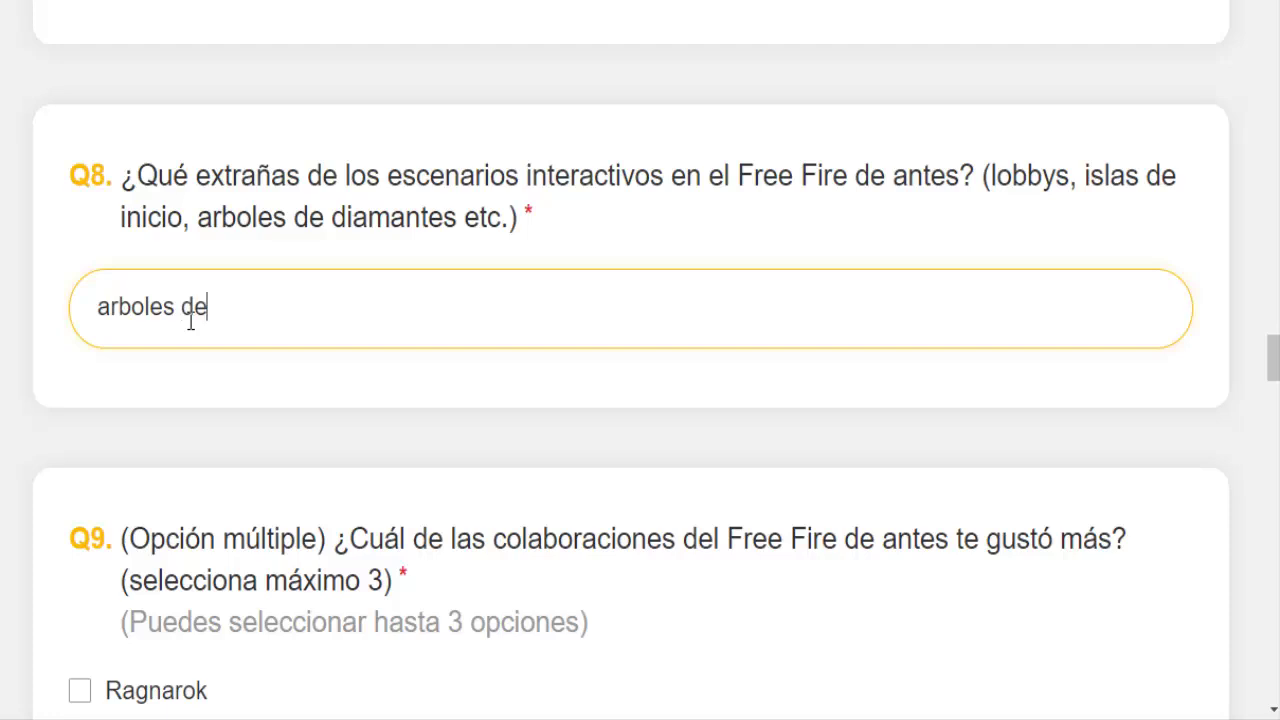
{"action": "type", "text": " diamates"}
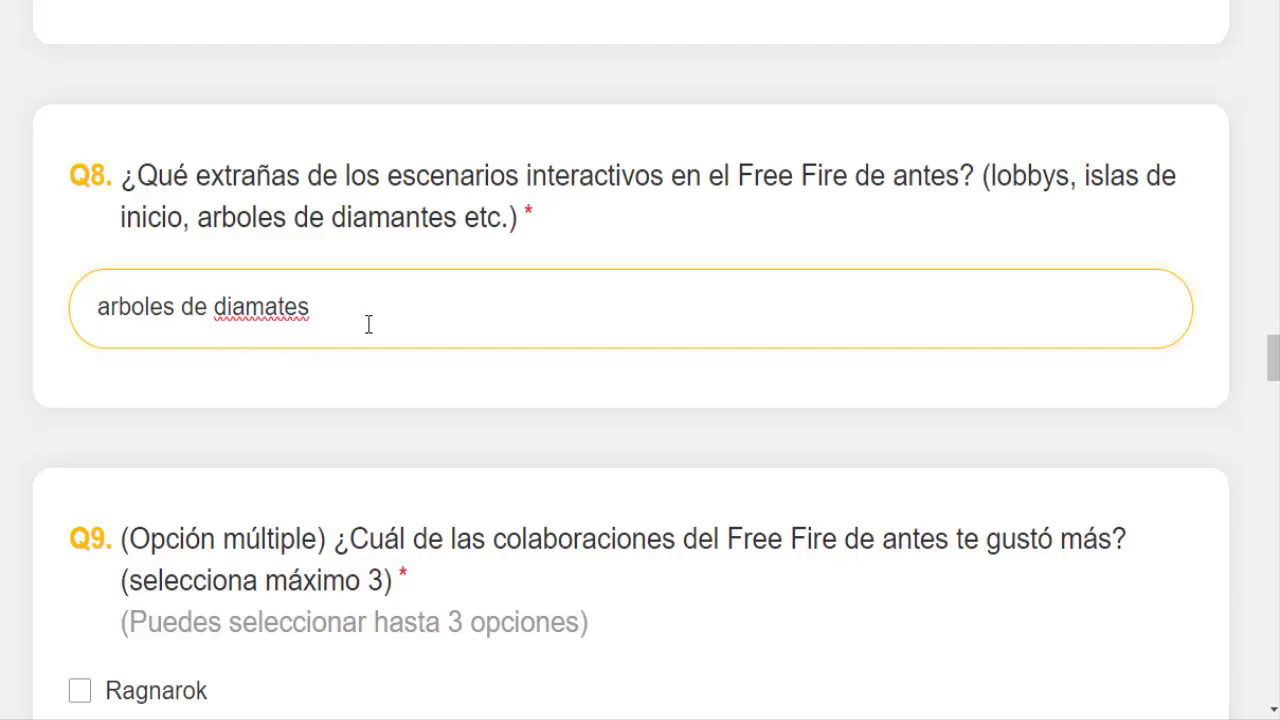
Correct the spelling of the Q8 answer so that it reads "arboles de diamantes"
{"action": "left_click", "coordinate": [281, 306]}
{"action": "type", "text": "n"}
Select Ragnarok, La Casa de Papel and One Punch Man as the favourite collaborations in Q9
{"action": "scroll", "coordinate": [400, 288], "scroll_direction": "down", "scroll_amount": 3}
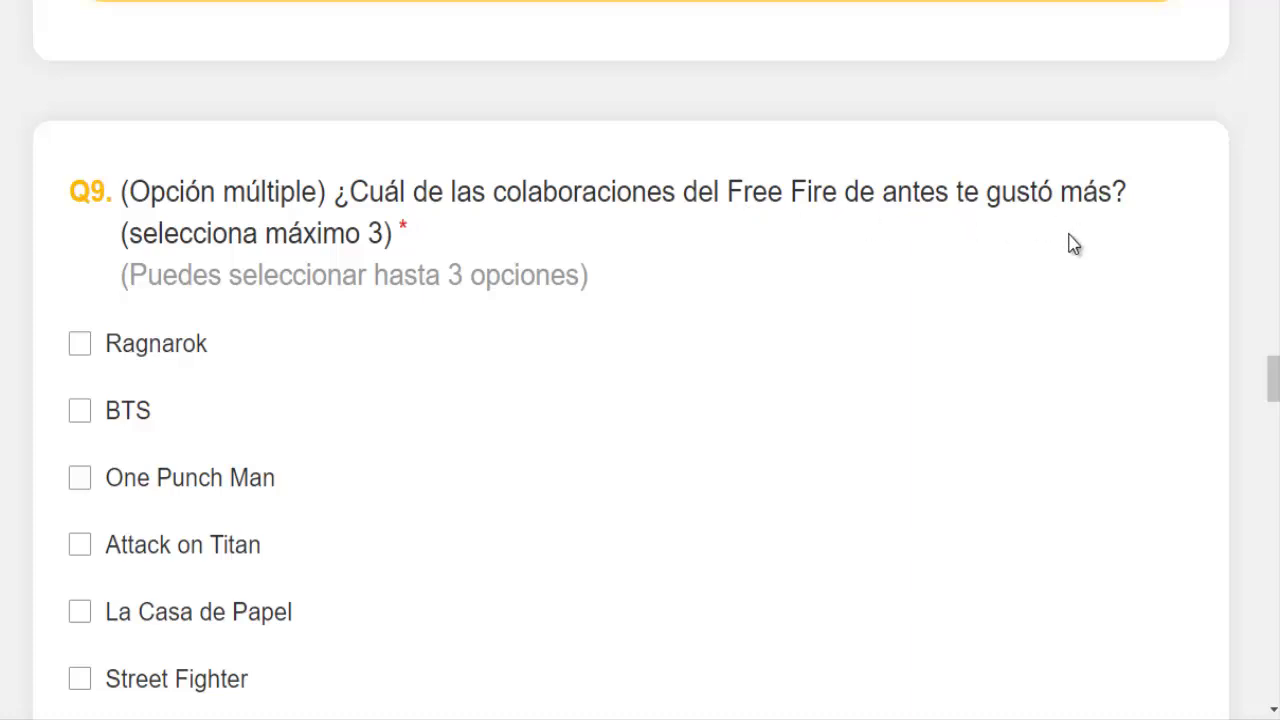
{"action": "scroll", "coordinate": [505, 305], "scroll_direction": "down", "scroll_amount": 2}
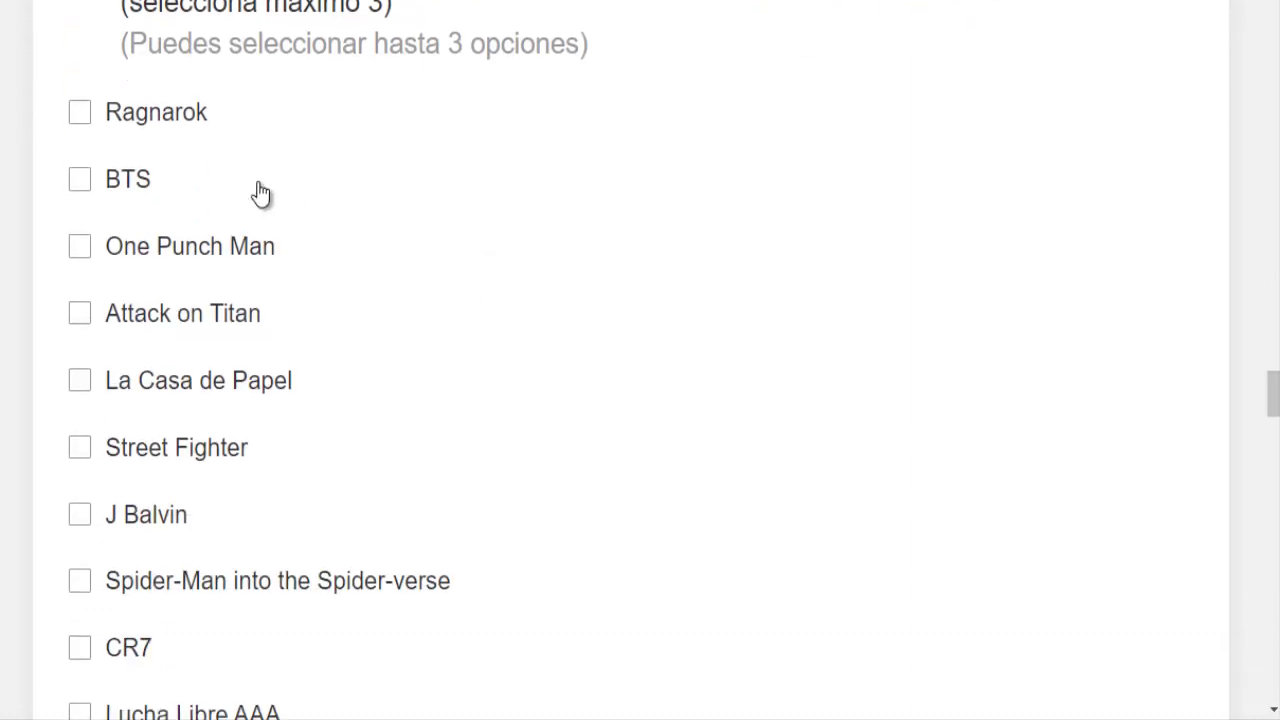
{"action": "left_click", "coordinate": [178, 136]}
{"action": "scroll", "coordinate": [266, 314], "scroll_direction": "down", "scroll_amount": 1}
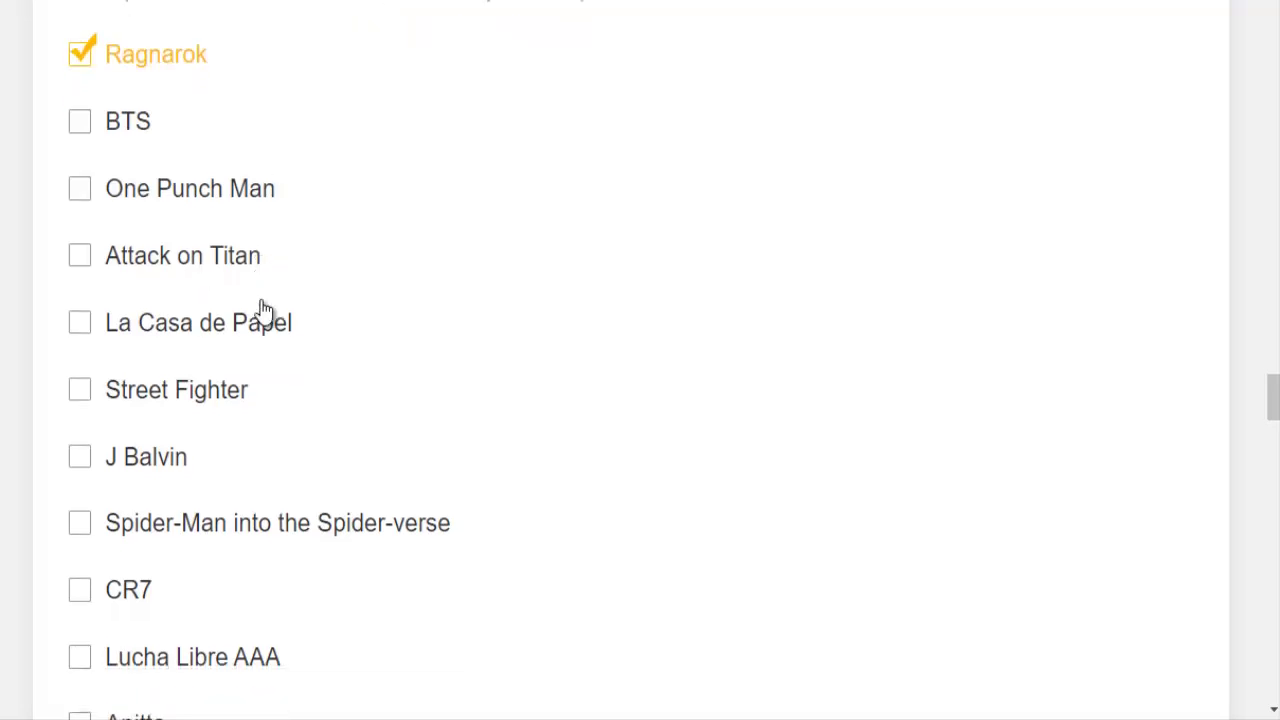
{"action": "left_click", "coordinate": [183, 268]}
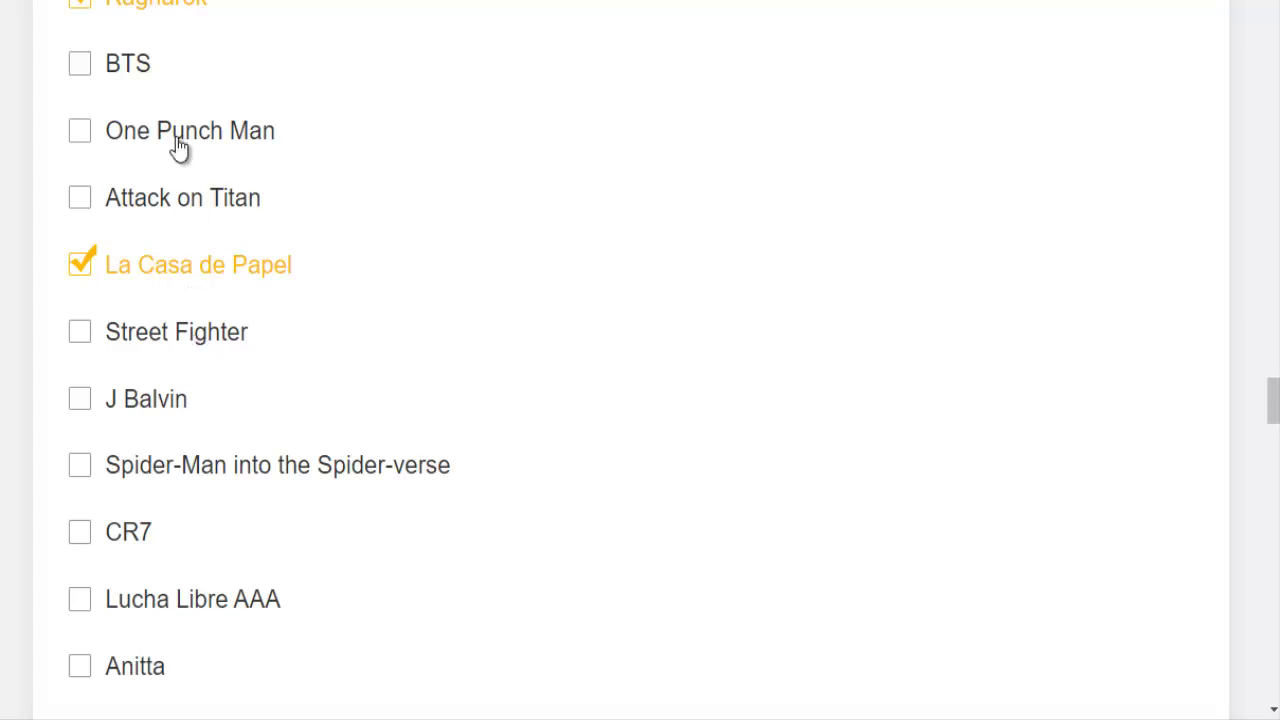
{"action": "left_click", "coordinate": [238, 130]}
{"action": "scroll", "coordinate": [194, 357], "scroll_direction": "down", "scroll_amount": 1}
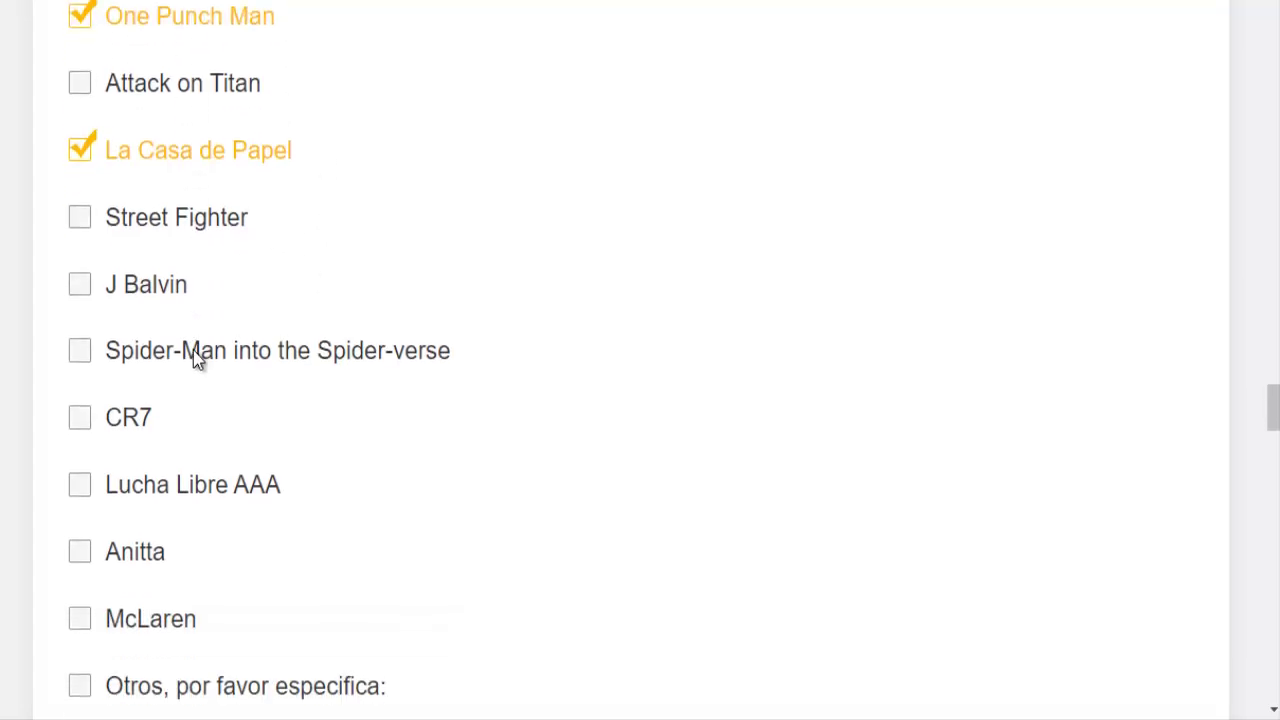
Review the remaining Q9 collaborations and compare them with the options already selected
{"action": "scroll", "coordinate": [300, 320], "scroll_direction": "down", "scroll_amount": 1}
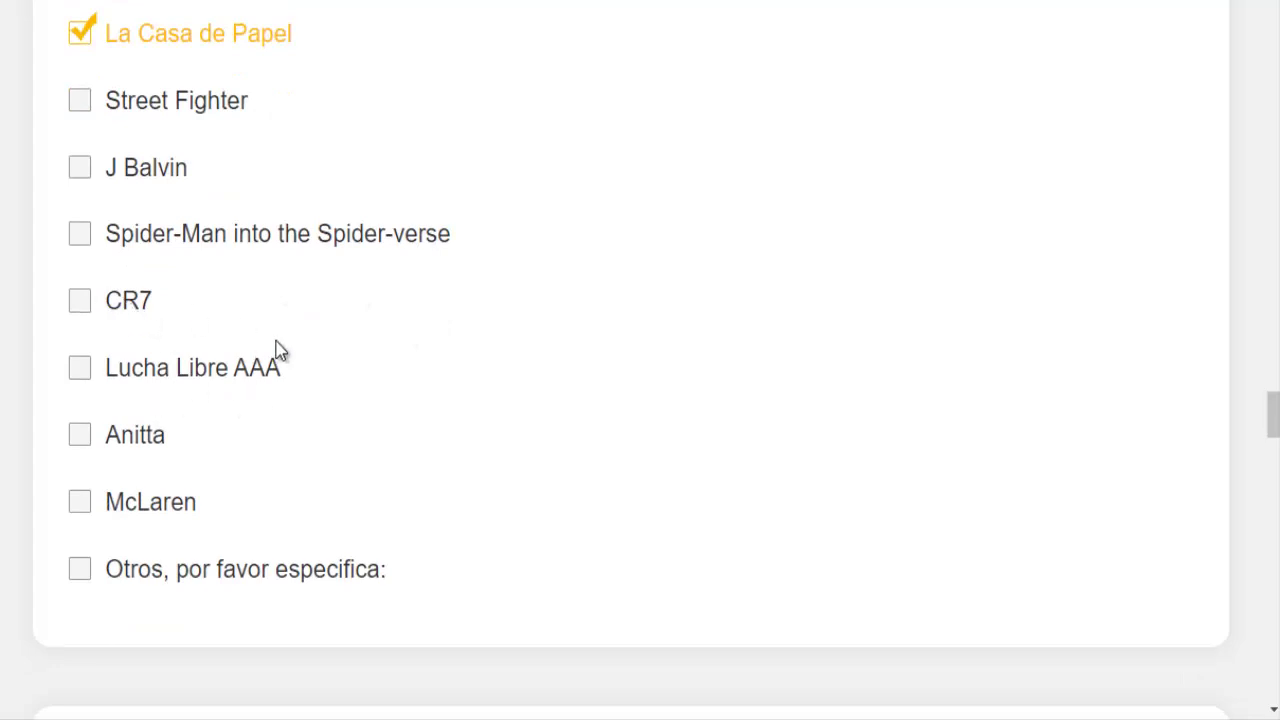
{"action": "scroll", "coordinate": [250, 320], "scroll_direction": "down", "scroll_amount": 1}
{"action": "scroll", "coordinate": [350, 345], "scroll_direction": "up", "scroll_amount": 2}
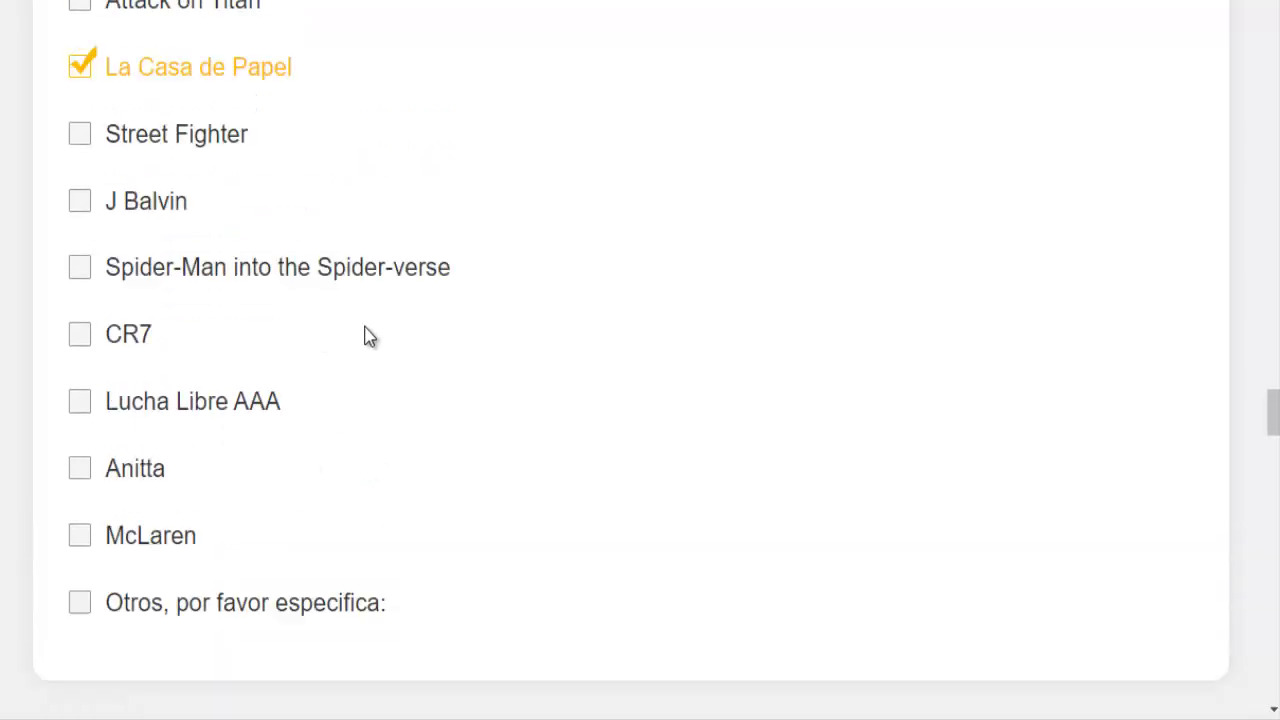
{"action": "scroll", "coordinate": [420, 290], "scroll_direction": "down", "scroll_amount": 2}
{"action": "scroll", "coordinate": [352, 340], "scroll_direction": "up", "scroll_amount": 4}
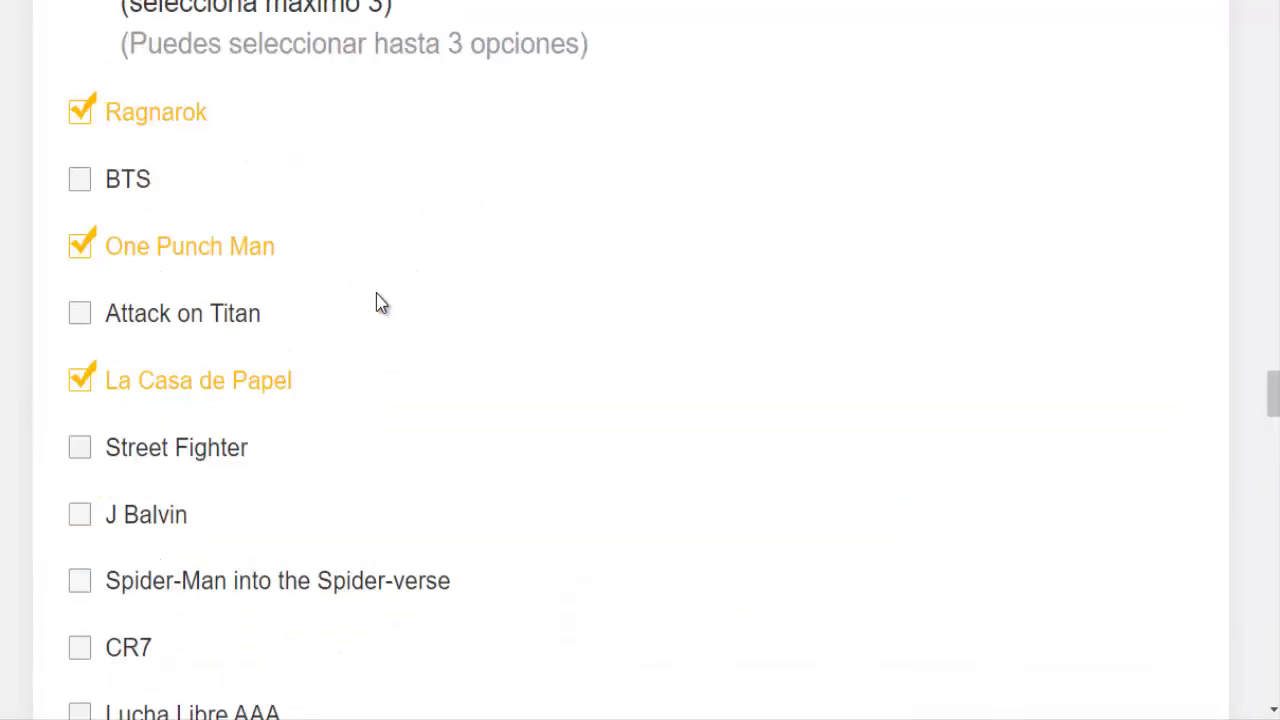
{"action": "scroll", "coordinate": [310, 305], "scroll_direction": "up", "scroll_amount": 1}
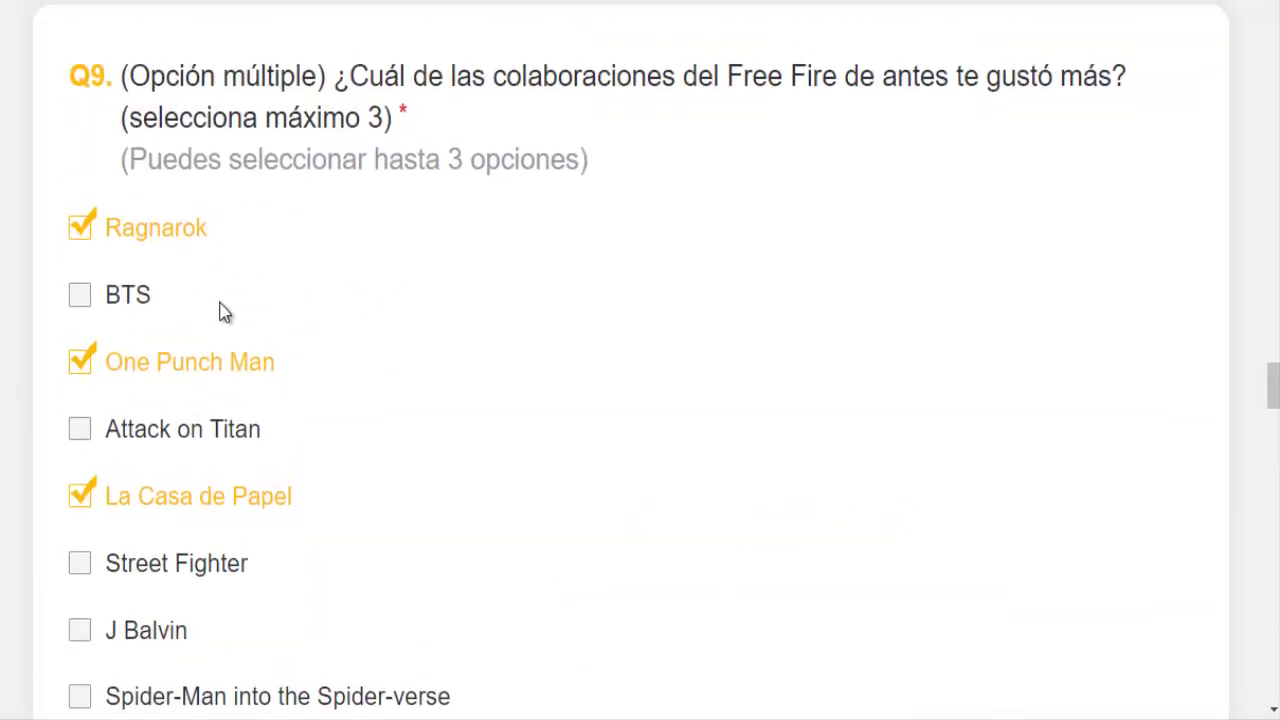
{"action": "scroll", "coordinate": [316, 286], "scroll_direction": "down", "scroll_amount": 1}
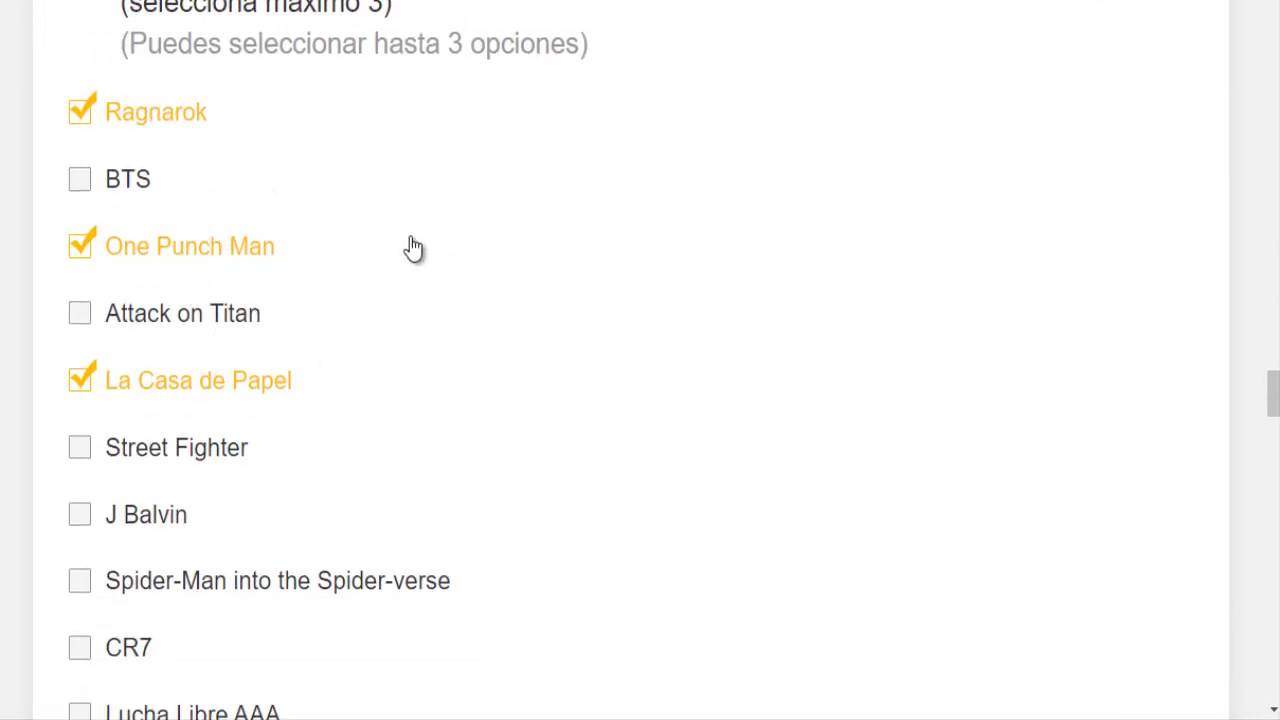
Select "Diseño de la ropa", "Recompensas gratis" and "Los animes/celebridades/marcas fueron relevantes para mí" as the Q10 reasons
{"action": "scroll", "coordinate": [414, 270], "scroll_direction": "down", "scroll_amount": 8}
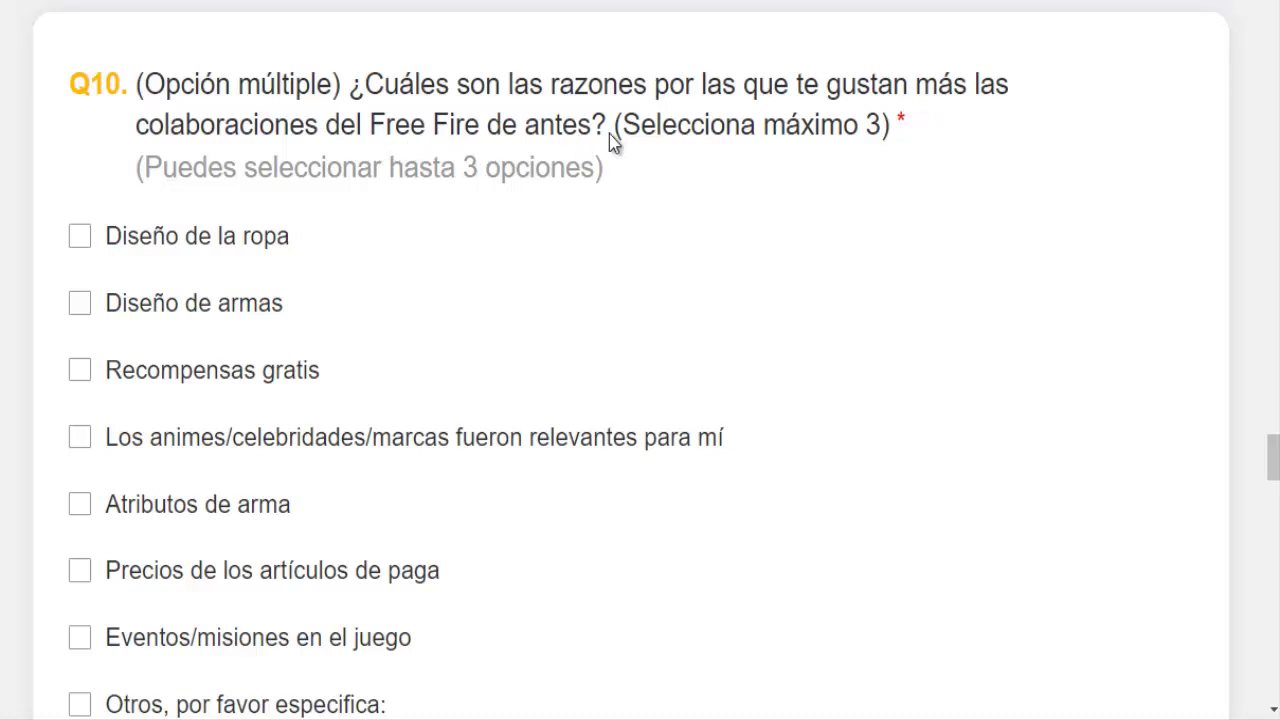
{"action": "scroll", "coordinate": [178, 250], "scroll_direction": "down", "scroll_amount": 1}
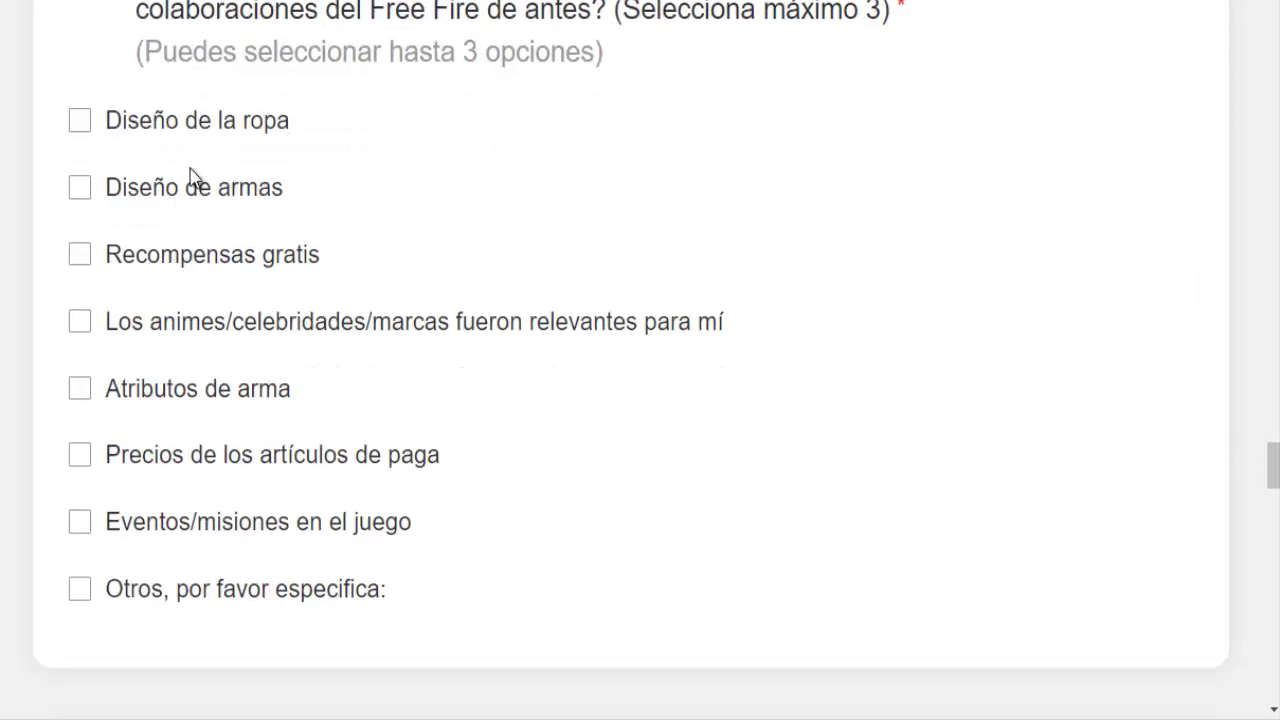
{"action": "left_click", "coordinate": [128, 126]}
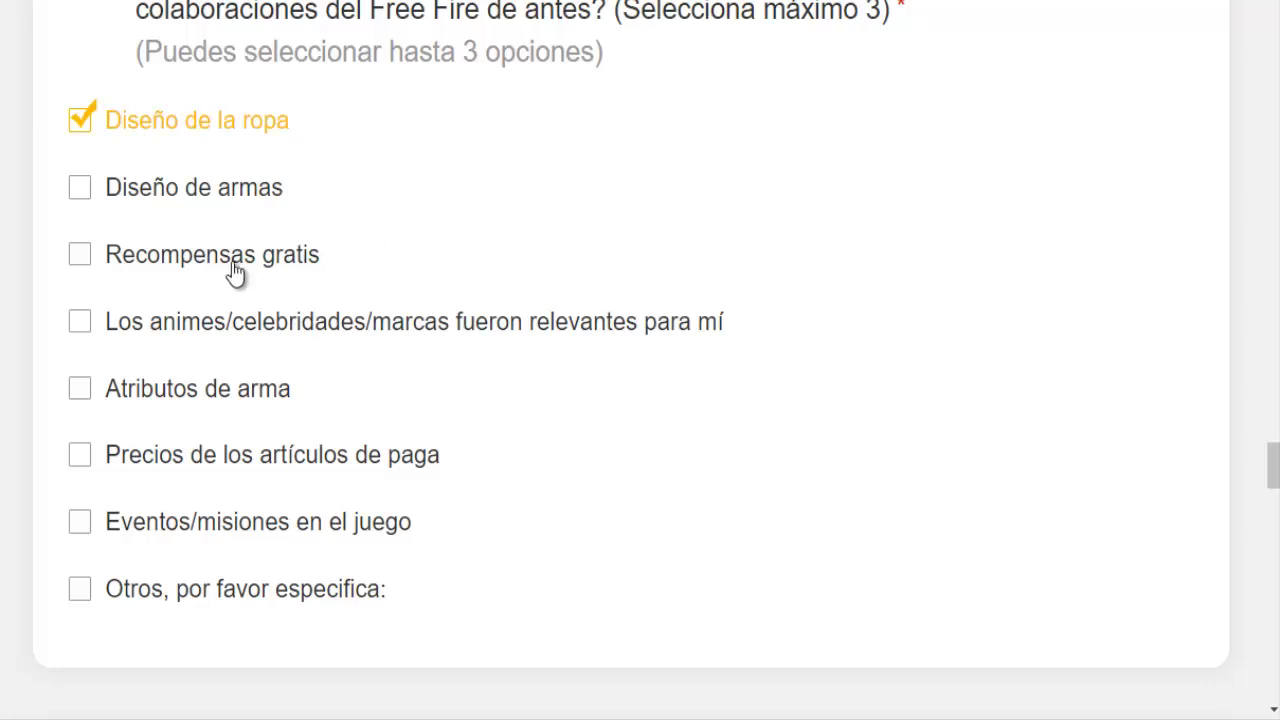
{"action": "left_click", "coordinate": [193, 276]}
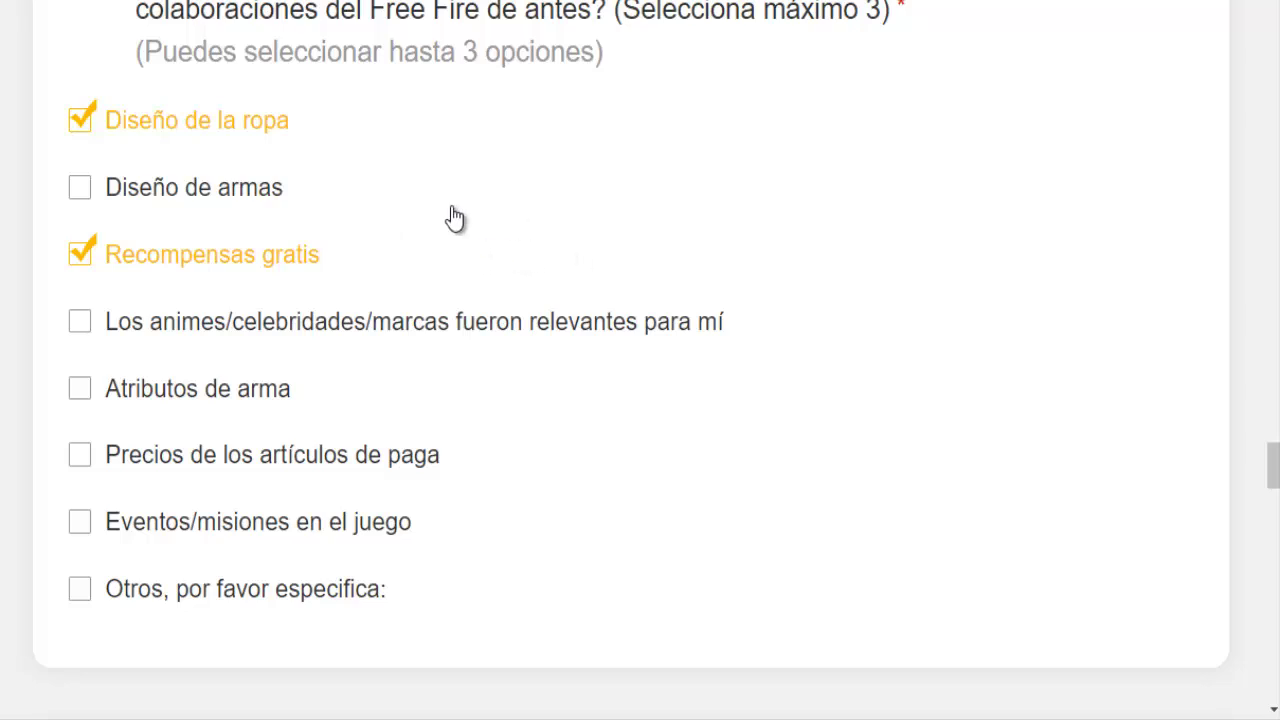
{"action": "scroll", "coordinate": [470, 212], "scroll_direction": "down", "scroll_amount": 1}
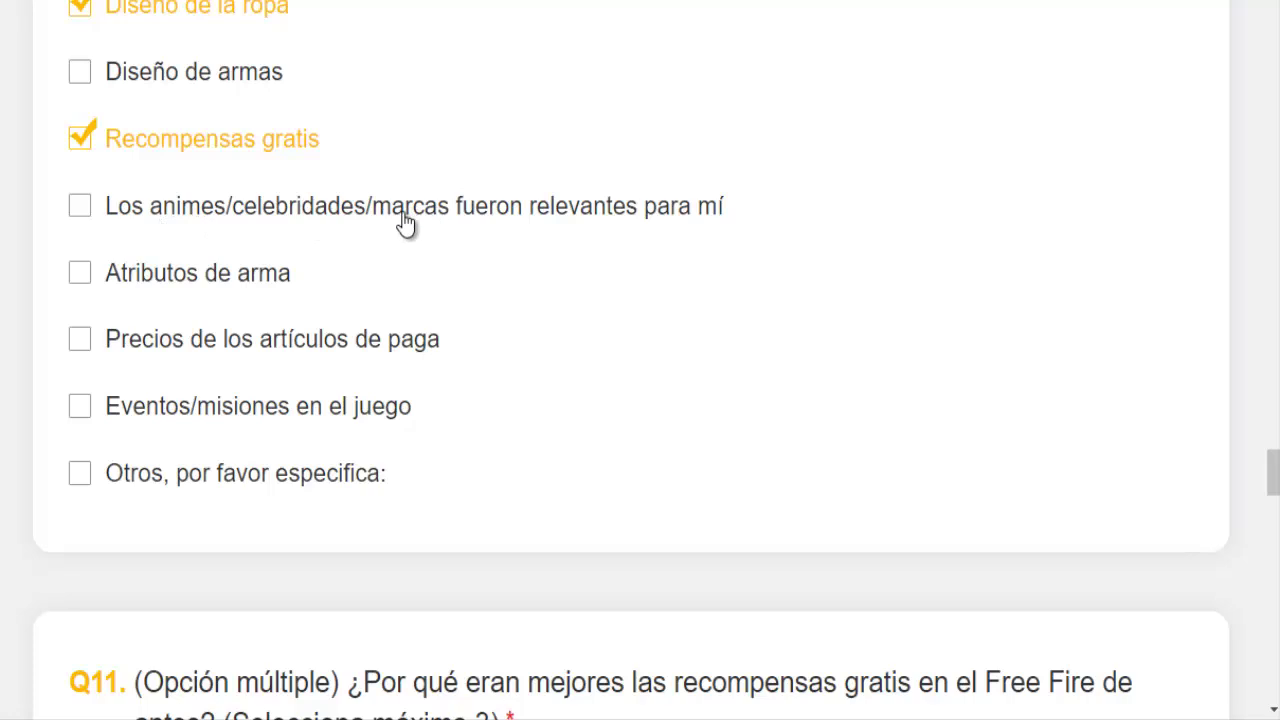
{"action": "left_click", "coordinate": [138, 214]}
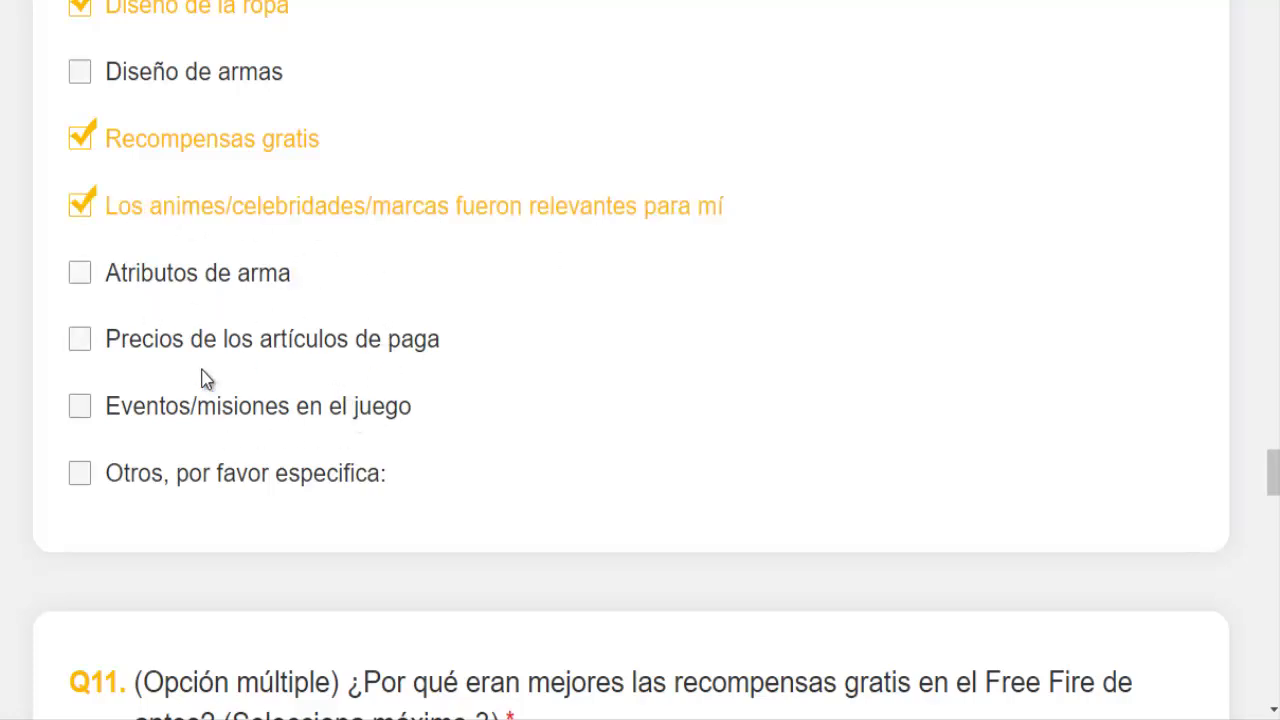
Read through the Q11 options on why free rewards were better in the old Free Fire
{"action": "scroll", "coordinate": [200, 386], "scroll_direction": "down", "scroll_amount": 3}
{"action": "scroll", "coordinate": [358, 190], "scroll_direction": "down", "scroll_amount": 4}
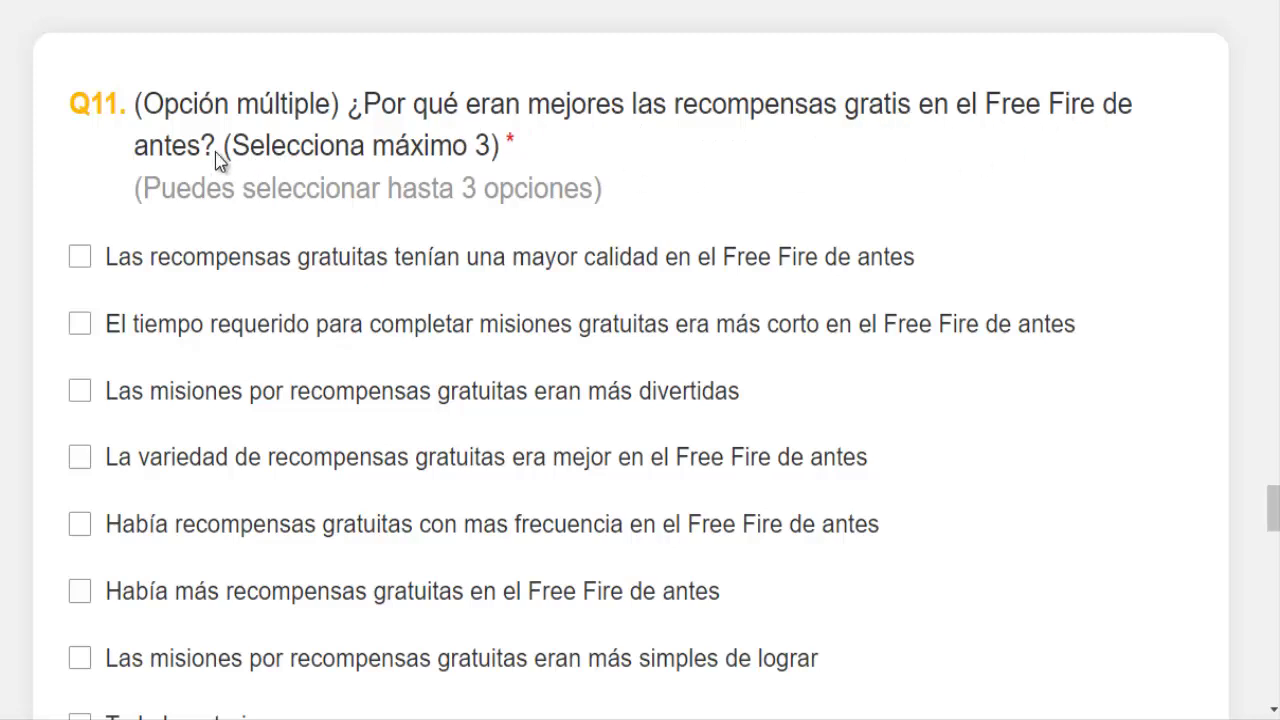
{"action": "scroll", "coordinate": [405, 270], "scroll_direction": "down", "scroll_amount": 1}
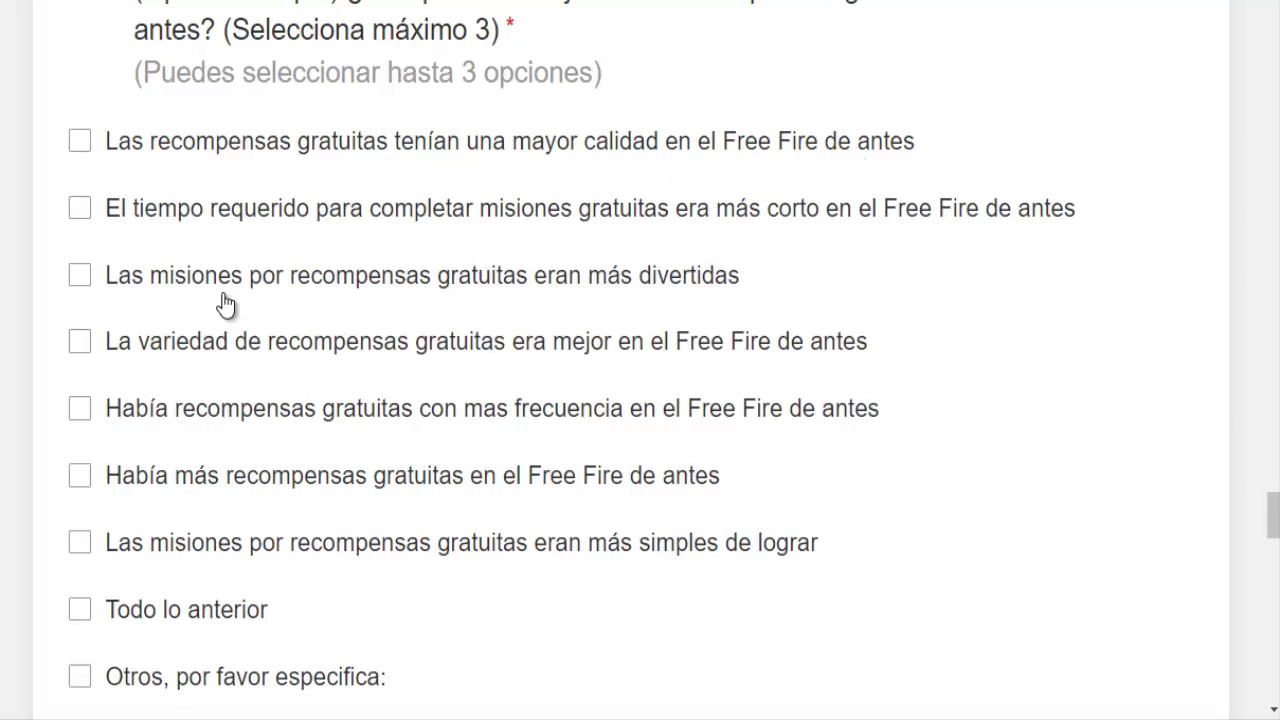
{"action": "scroll", "coordinate": [378, 247], "scroll_direction": "down", "scroll_amount": 2}
{"action": "scroll", "coordinate": [386, 183], "scroll_direction": "up", "scroll_amount": 2}
{"action": "scroll", "coordinate": [277, 270], "scroll_direction": "down", "scroll_amount": 2}
{"action": "scroll", "coordinate": [400, 209], "scroll_direction": "down", "scroll_amount": 2}
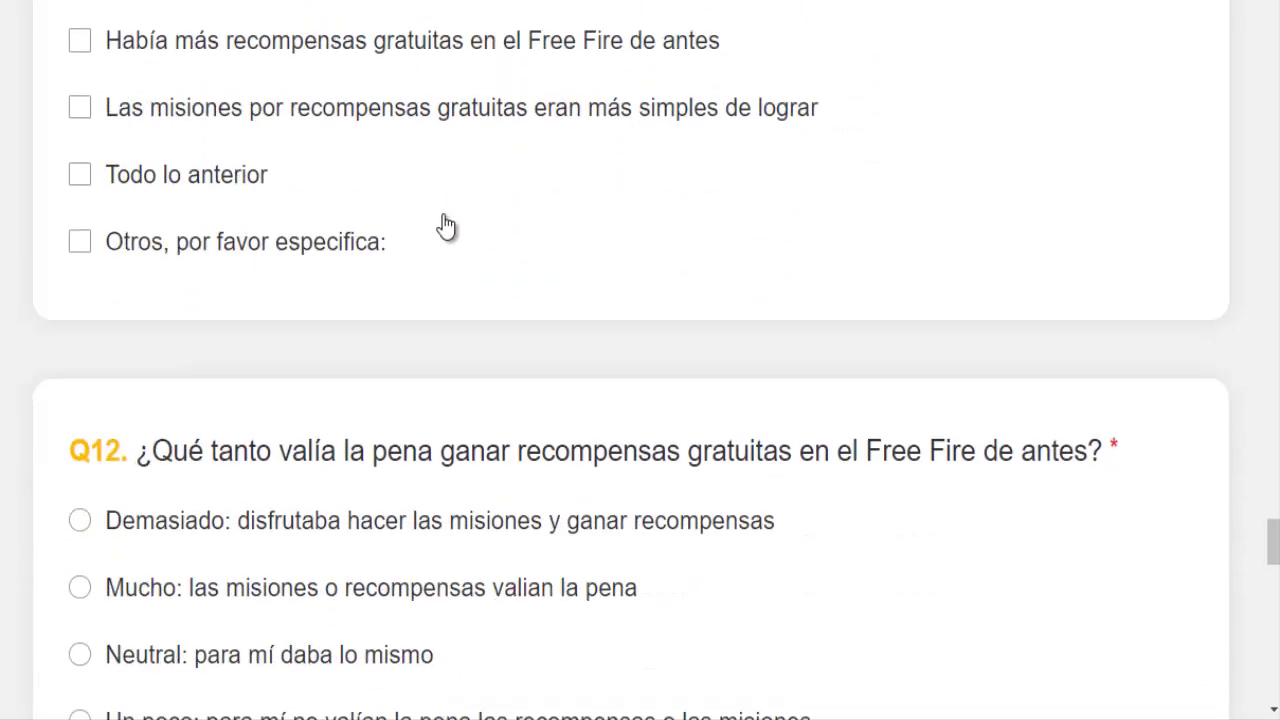
Answer Q12 with "Demasiado: disfrutaba hacer las misiones y ganar recompensas" and choose 2019 as the most missed year in Q13
{"action": "scroll", "coordinate": [389, 162], "scroll_direction": "down", "scroll_amount": 3}
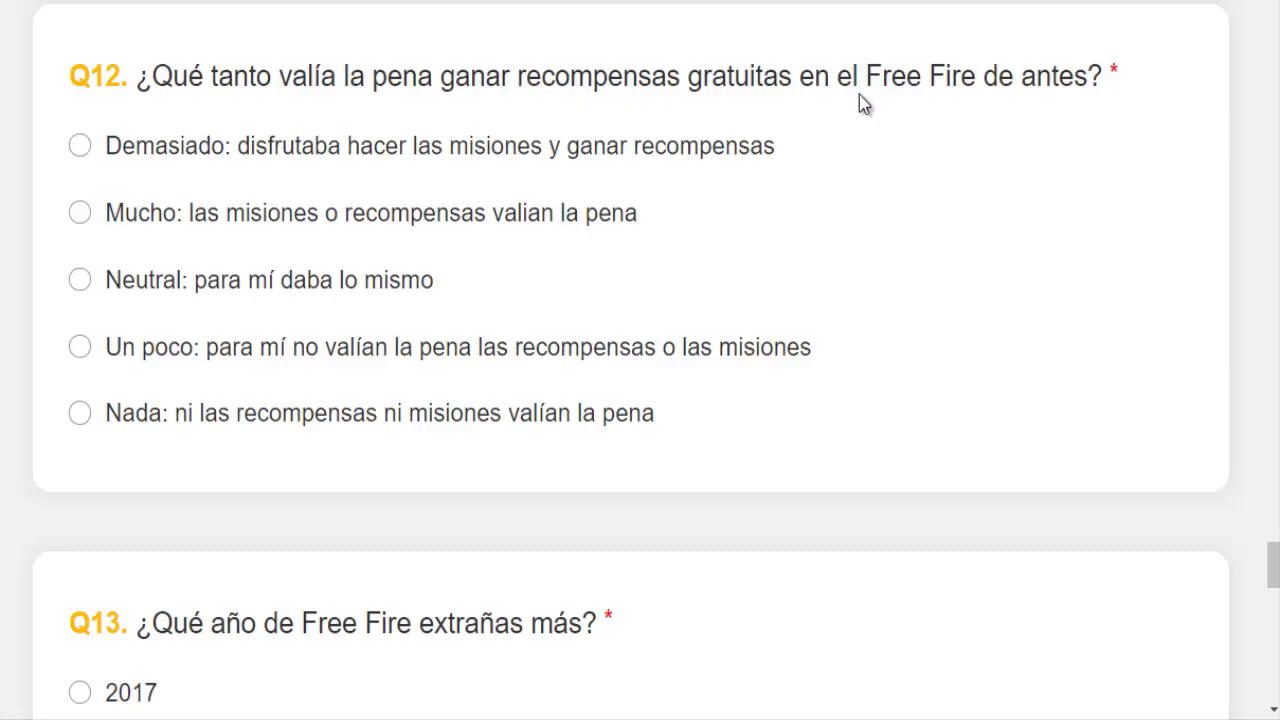
{"action": "left_click", "coordinate": [140, 160]}
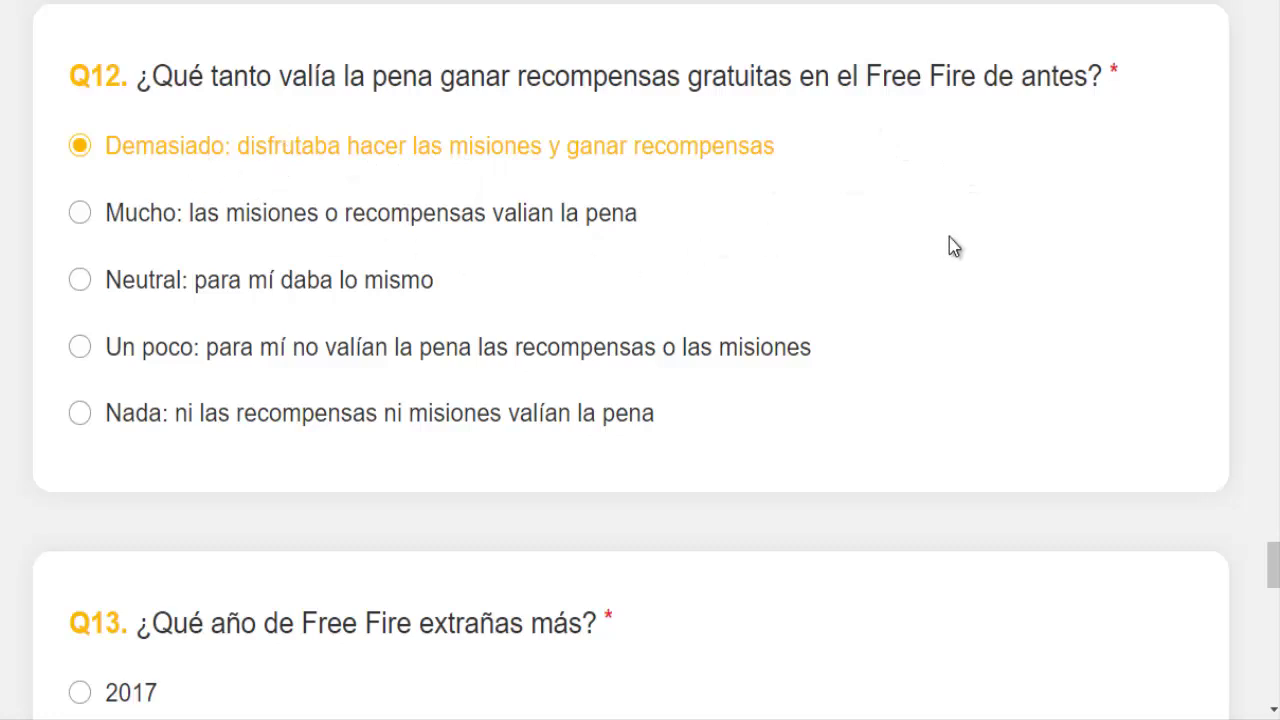
{"action": "scroll", "coordinate": [949, 240], "scroll_direction": "down", "scroll_amount": 1}
{"action": "scroll", "coordinate": [333, 322], "scroll_direction": "down", "scroll_amount": 2}
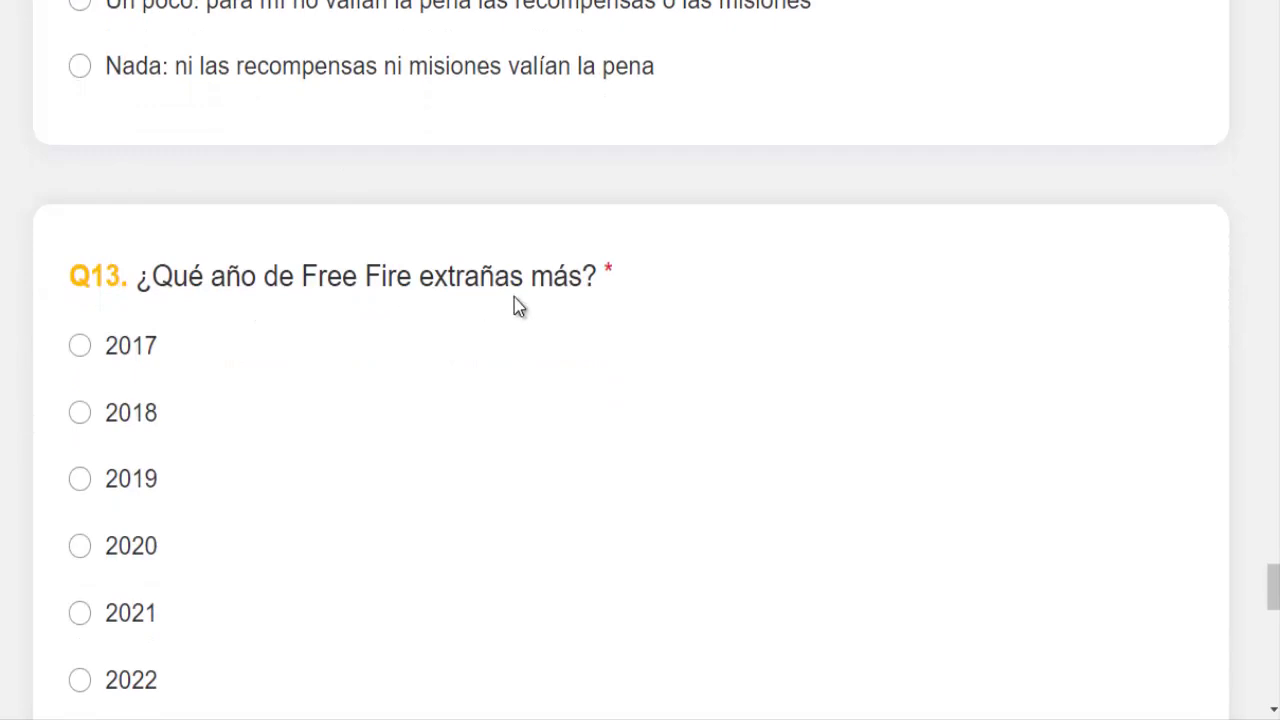
{"action": "scroll", "coordinate": [503, 305], "scroll_direction": "down", "scroll_amount": 2}
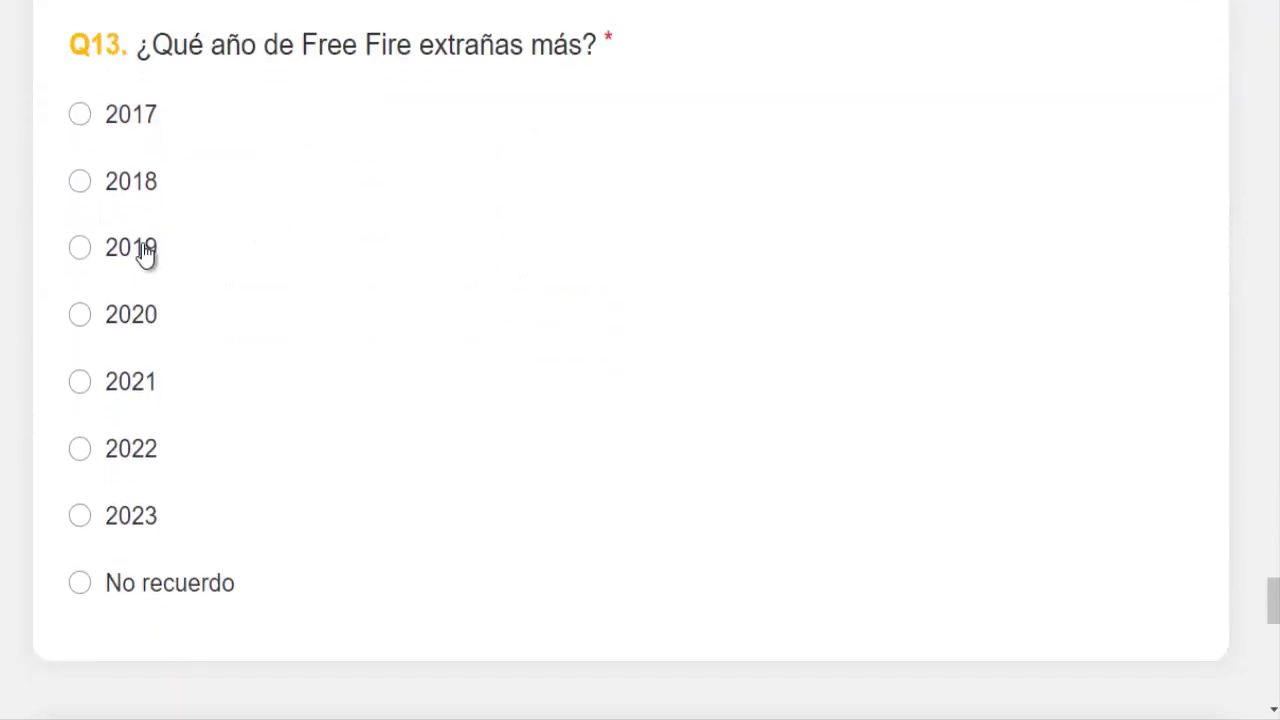
{"action": "left_click", "coordinate": [146, 253]}
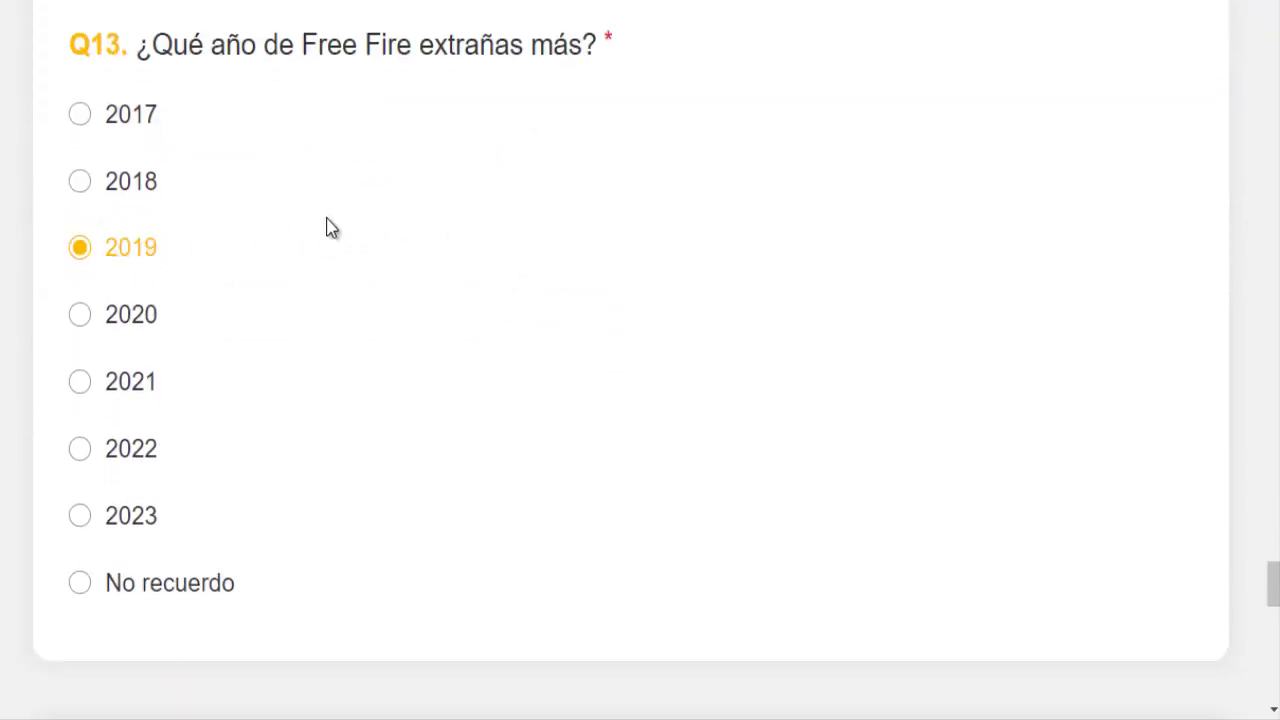
Answer "Sí" to Q15 about being willing to talk with the Free Fire team
{"action": "scroll", "coordinate": [343, 228], "scroll_direction": "down", "scroll_amount": 2}
{"action": "scroll", "coordinate": [324, 233], "scroll_direction": "down", "scroll_amount": 2}
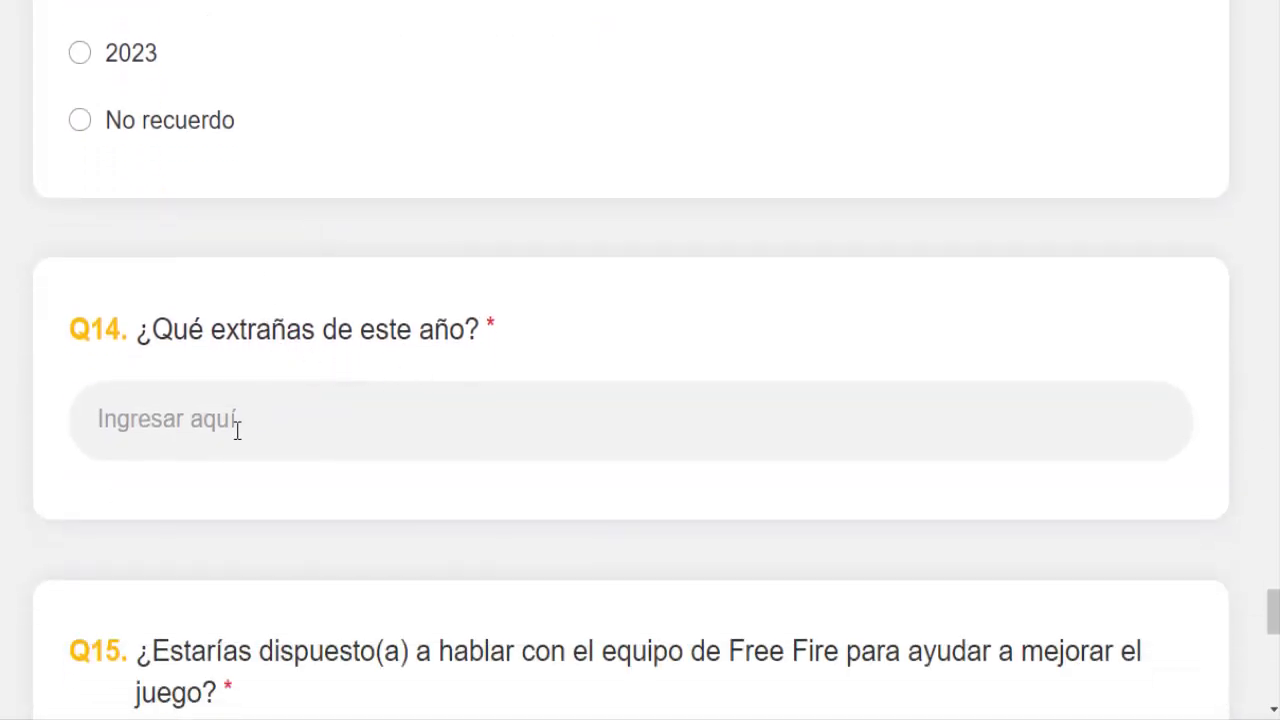
{"action": "scroll", "coordinate": [297, 382], "scroll_direction": "down", "scroll_amount": 3}
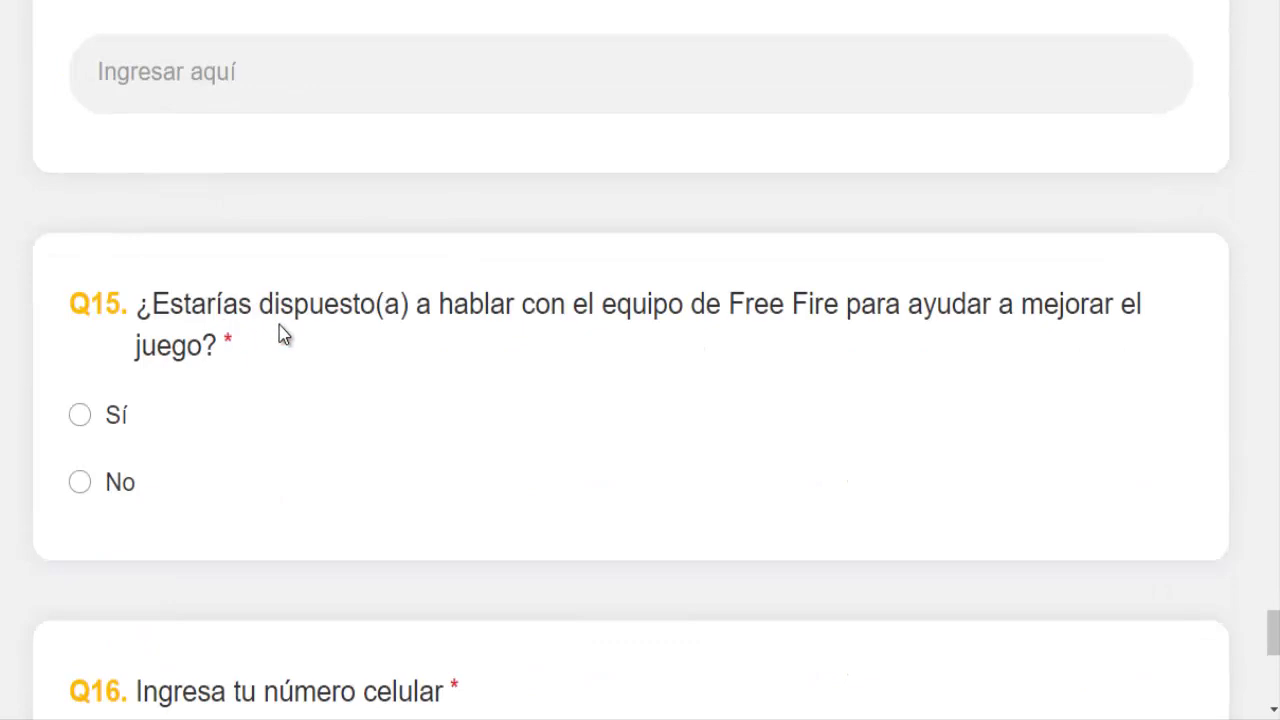
{"action": "scroll", "coordinate": [237, 293], "scroll_direction": "down", "scroll_amount": 1}
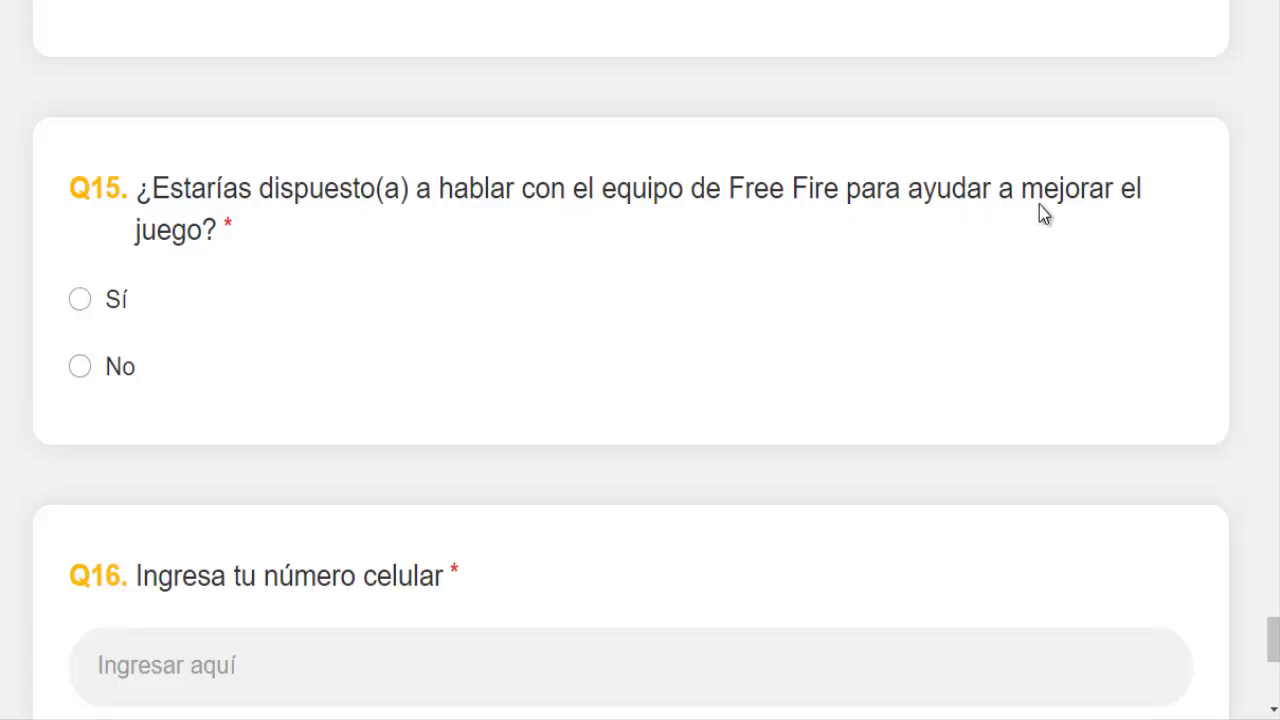
{"action": "left_click", "coordinate": [86, 305]}
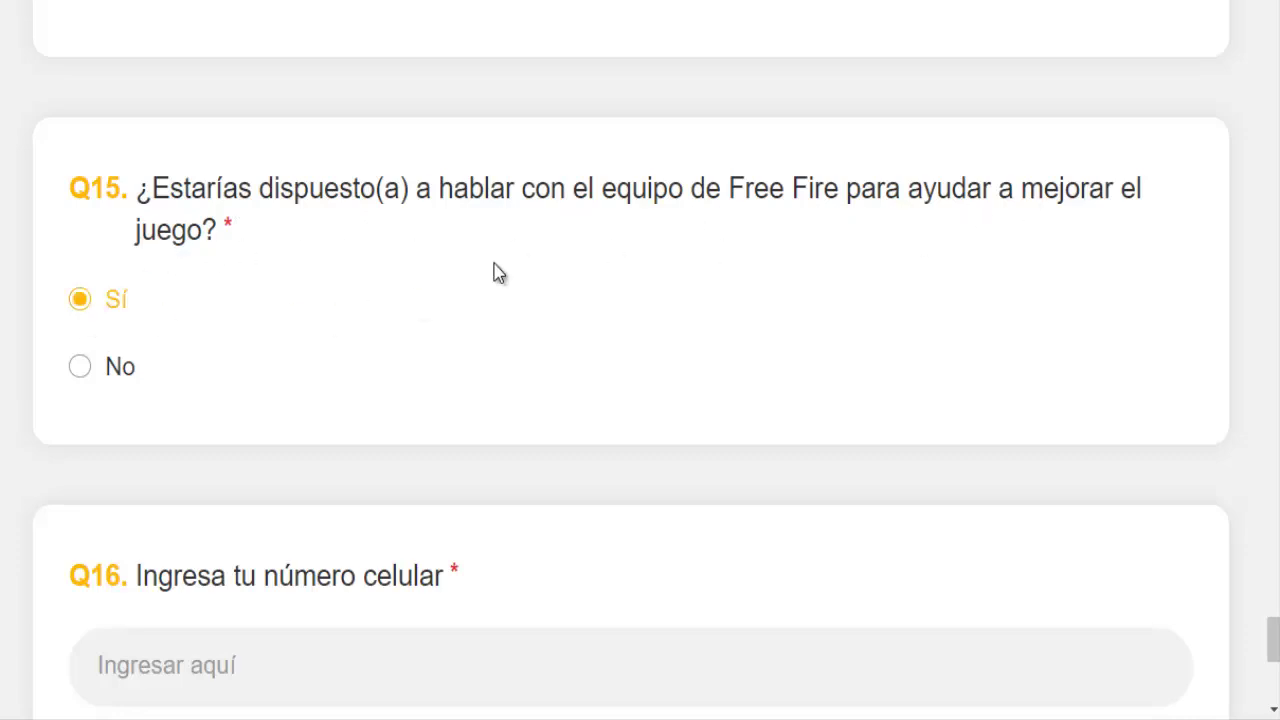
Go to Q16 at the end of the survey and activate its mobile number field
{"action": "scroll", "coordinate": [293, 287], "scroll_direction": "down", "scroll_amount": 2}
{"action": "scroll", "coordinate": [293, 287], "scroll_direction": "down", "scroll_amount": 1}
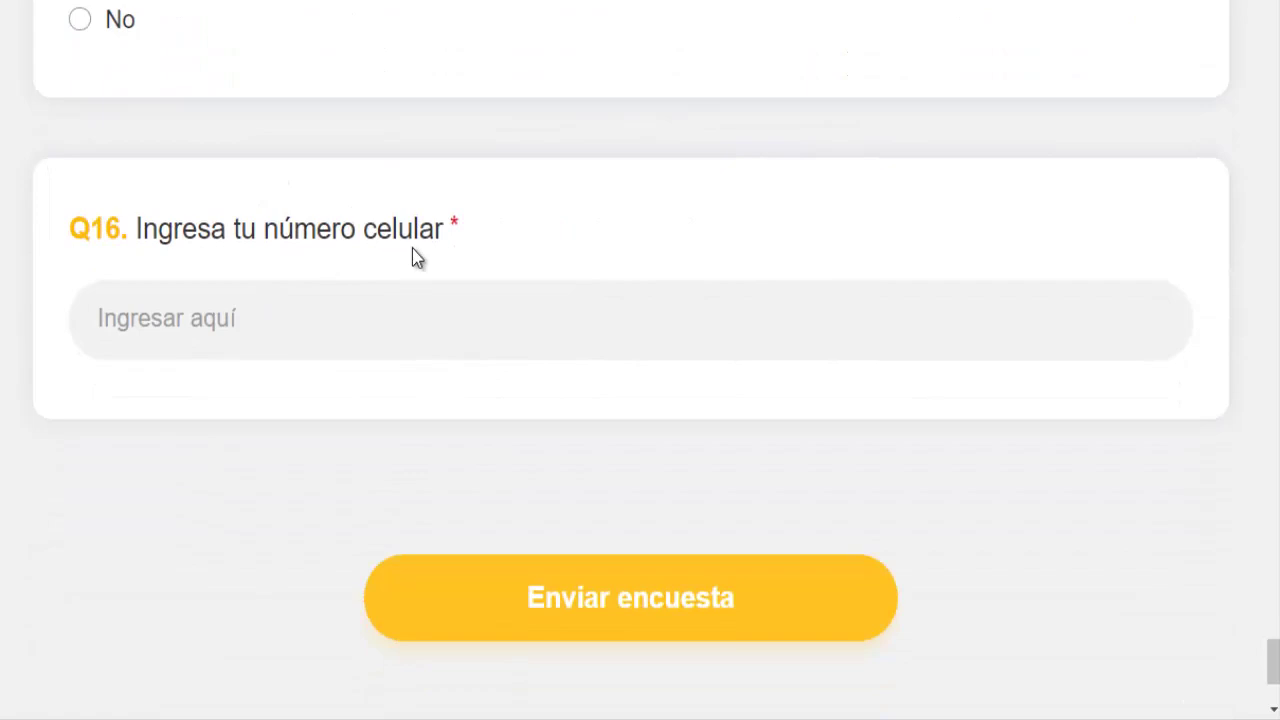
{"action": "left_click", "coordinate": [166, 320]}
{"action": "scroll", "coordinate": [589, 280], "scroll_direction": "down", "scroll_amount": 1}
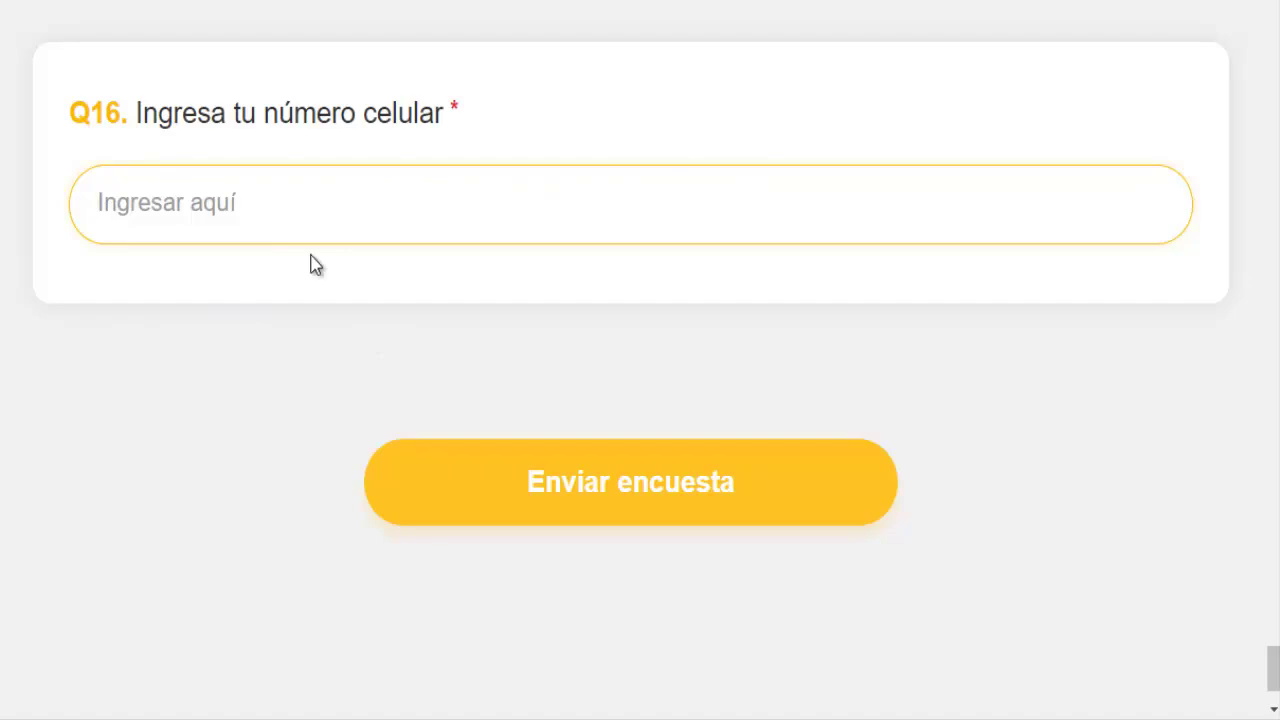
Review the survey answers backwards from the last question to Q8
{"action": "scroll", "coordinate": [624, 220], "scroll_direction": "up", "scroll_amount": 20}
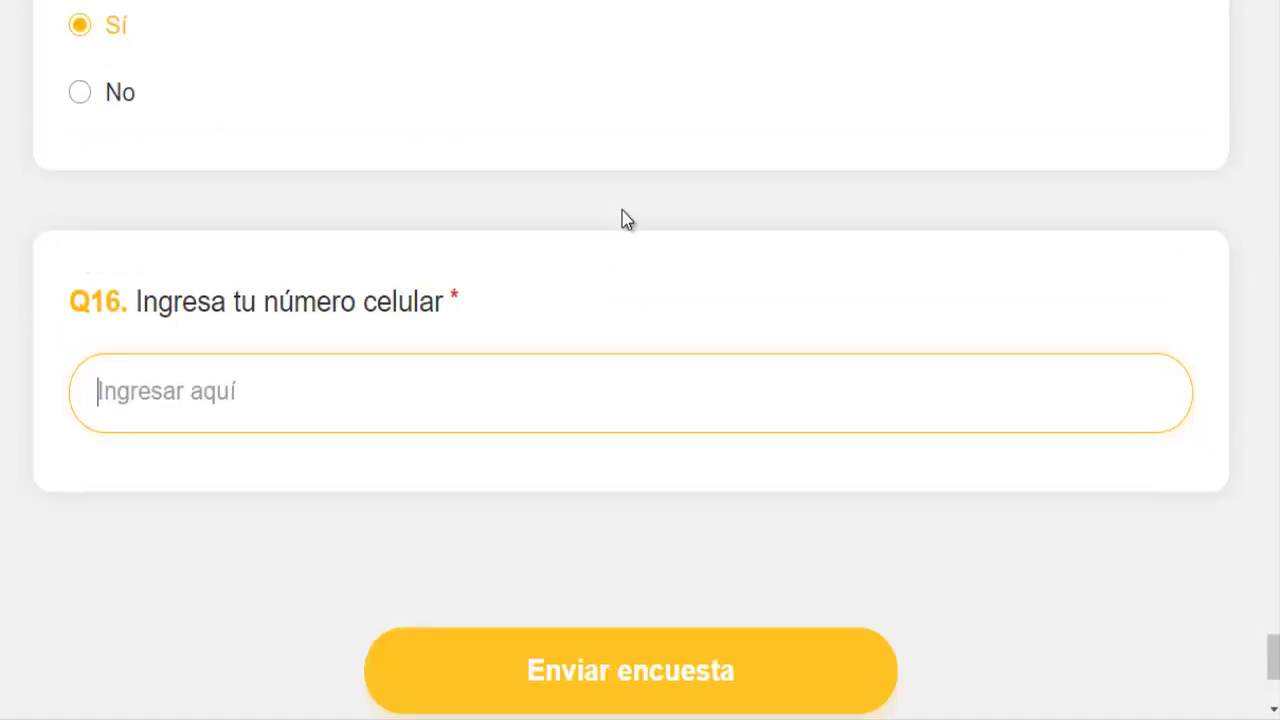
{"action": "scroll", "coordinate": [585, 235], "scroll_direction": "up", "scroll_amount": 20}
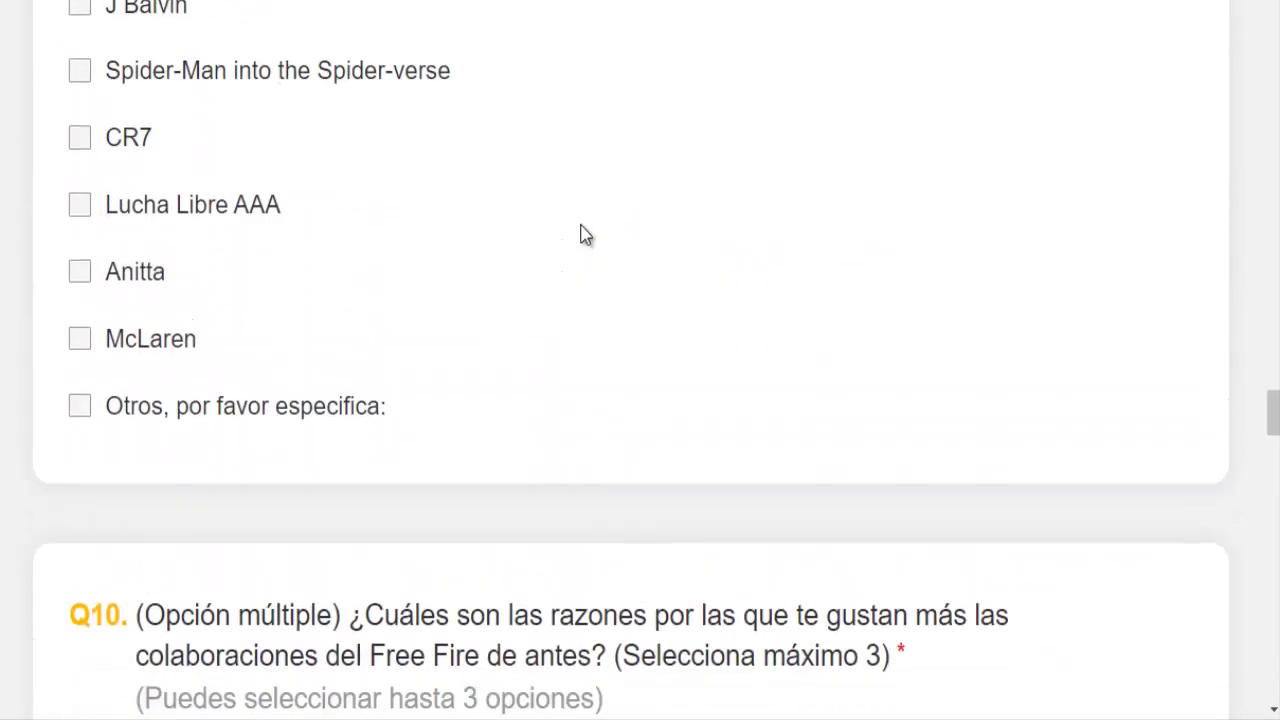
{"action": "scroll", "coordinate": [585, 235], "scroll_direction": "down", "scroll_amount": 5}
{"action": "scroll", "coordinate": [585, 235], "scroll_direction": "up", "scroll_amount": 10}
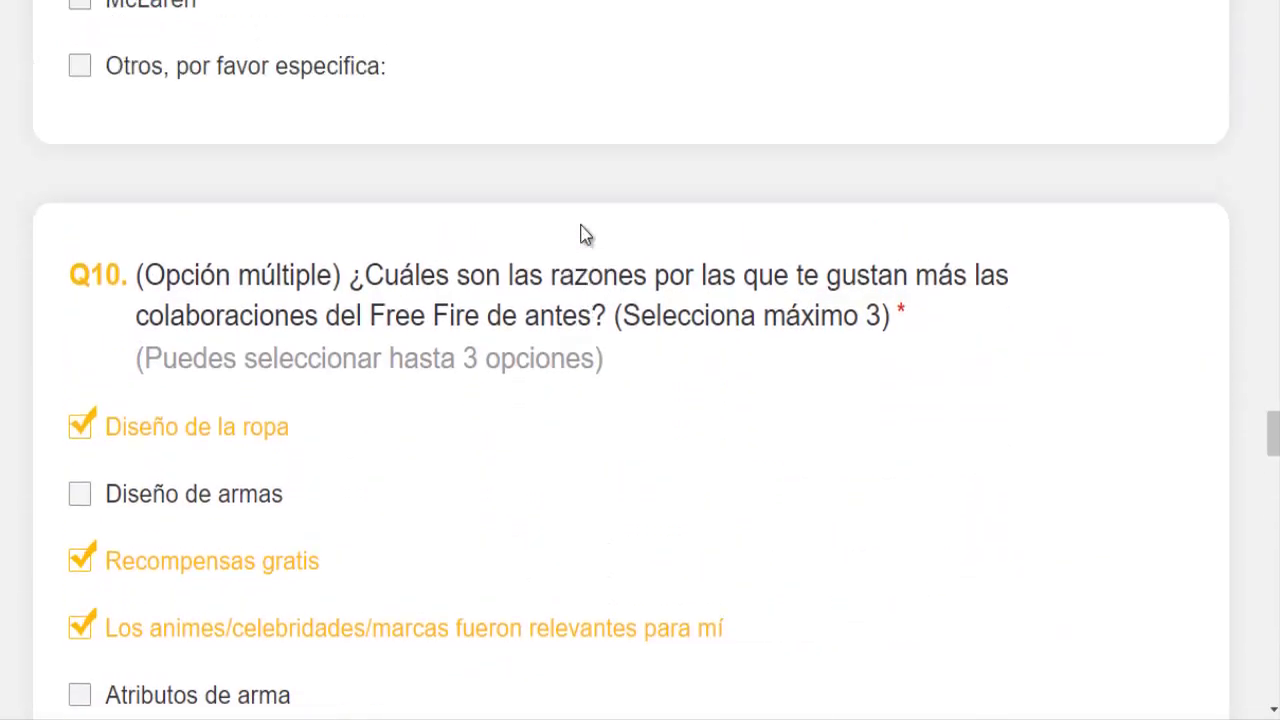
{"action": "scroll", "coordinate": [585, 235], "scroll_direction": "up", "scroll_amount": 2}
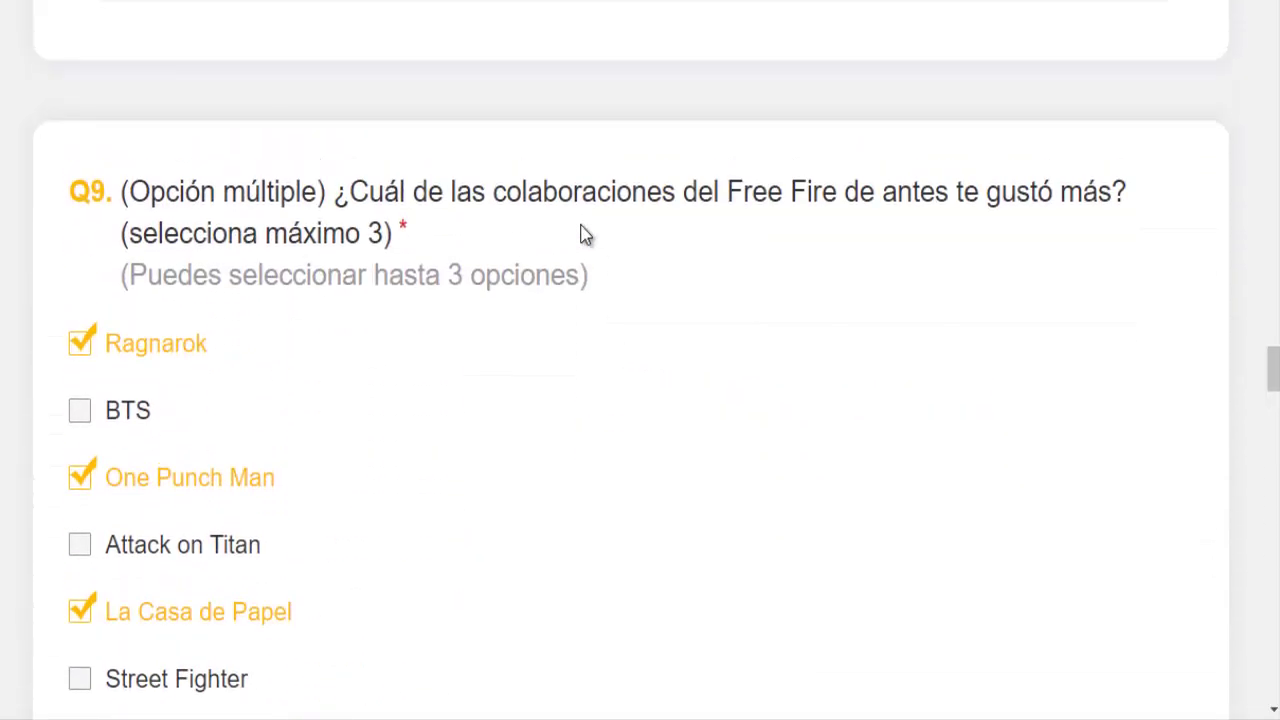
{"action": "scroll", "coordinate": [501, 195], "scroll_direction": "up", "scroll_amount": 4}
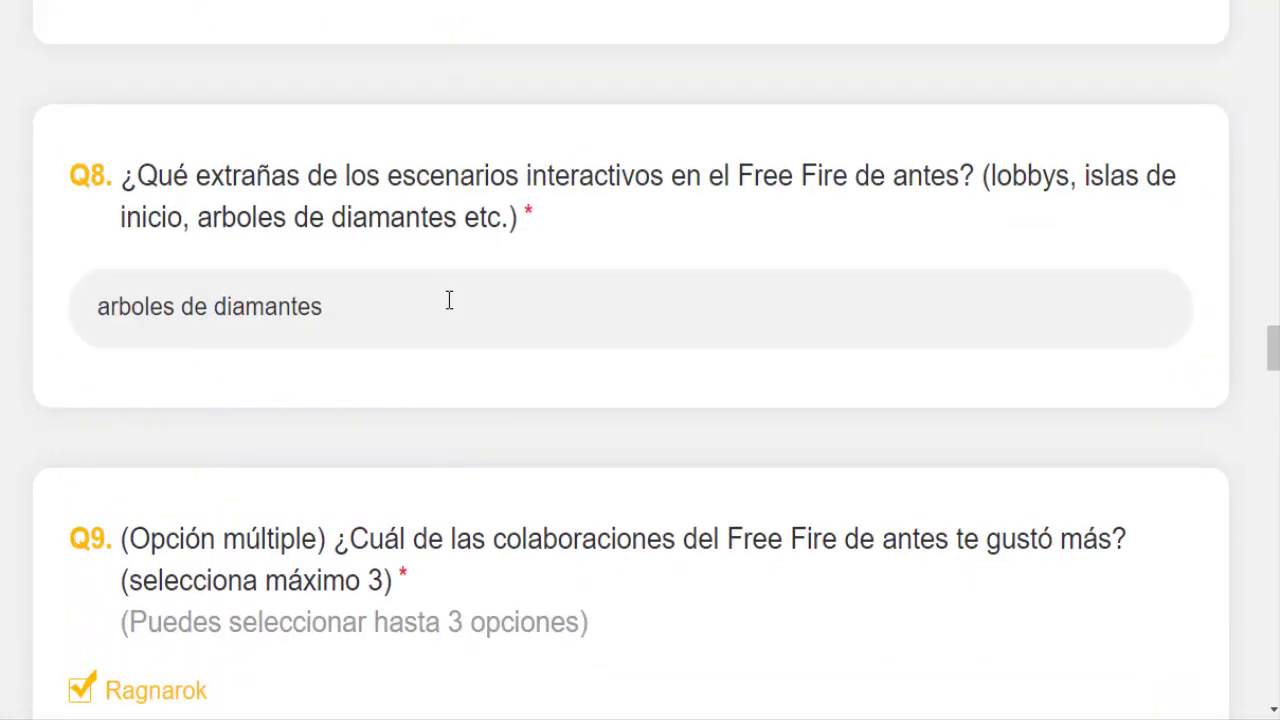
Check the chosen collaborations in Q9 and the written answer in Q8, and continue reviewing the answers back to Q6
{"action": "scroll", "coordinate": [535, 203], "scroll_direction": "down", "scroll_amount": 4}
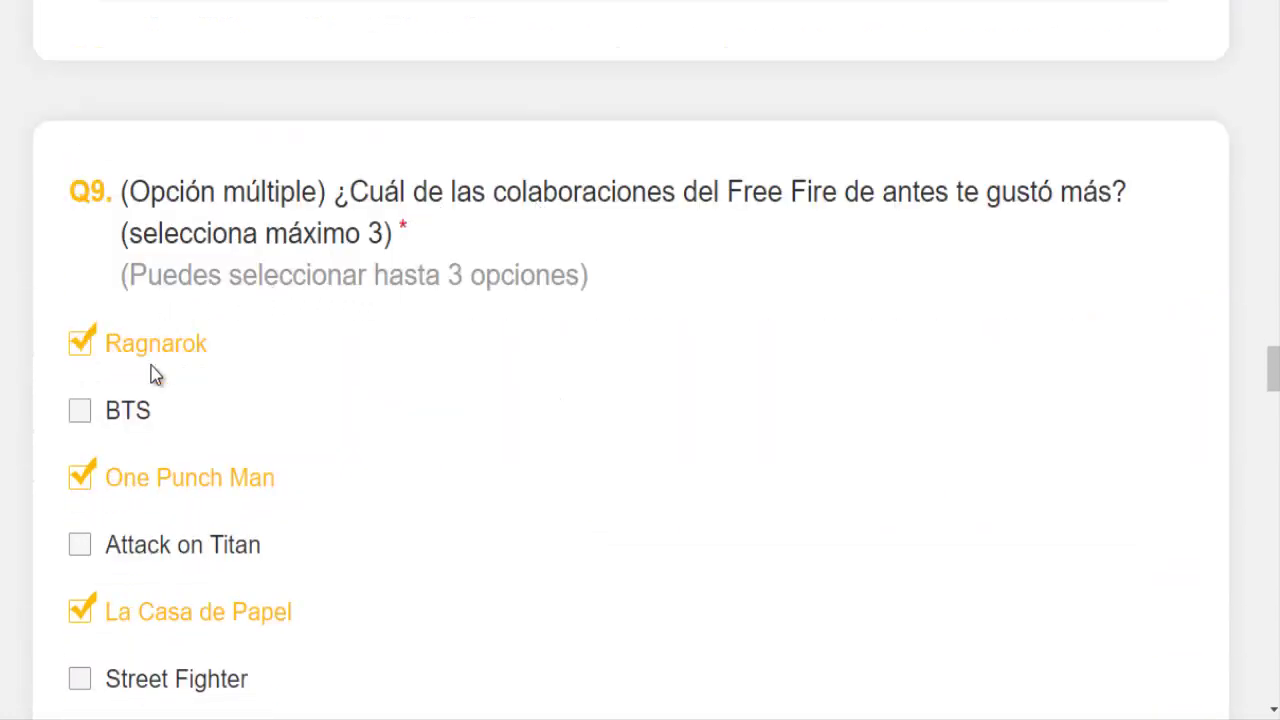
{"action": "scroll", "coordinate": [149, 357], "scroll_direction": "down", "scroll_amount": 1}
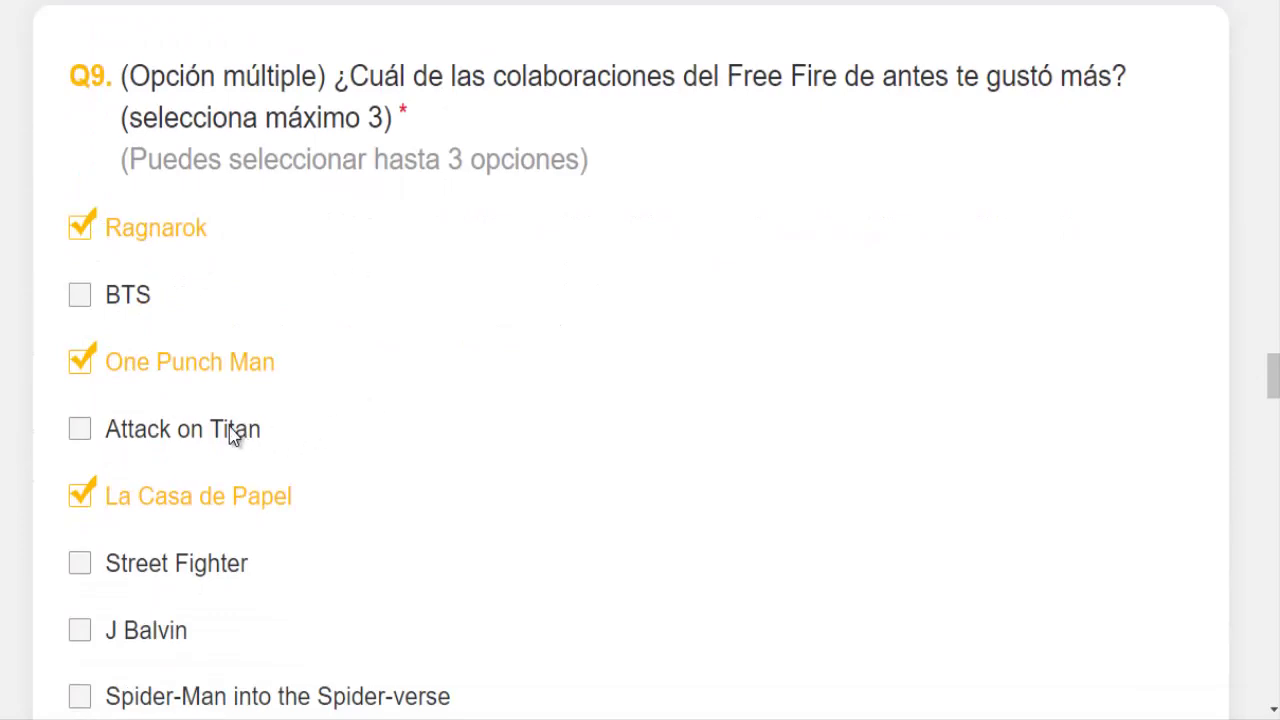
{"action": "scroll", "coordinate": [558, 245], "scroll_direction": "up", "scroll_amount": 8}
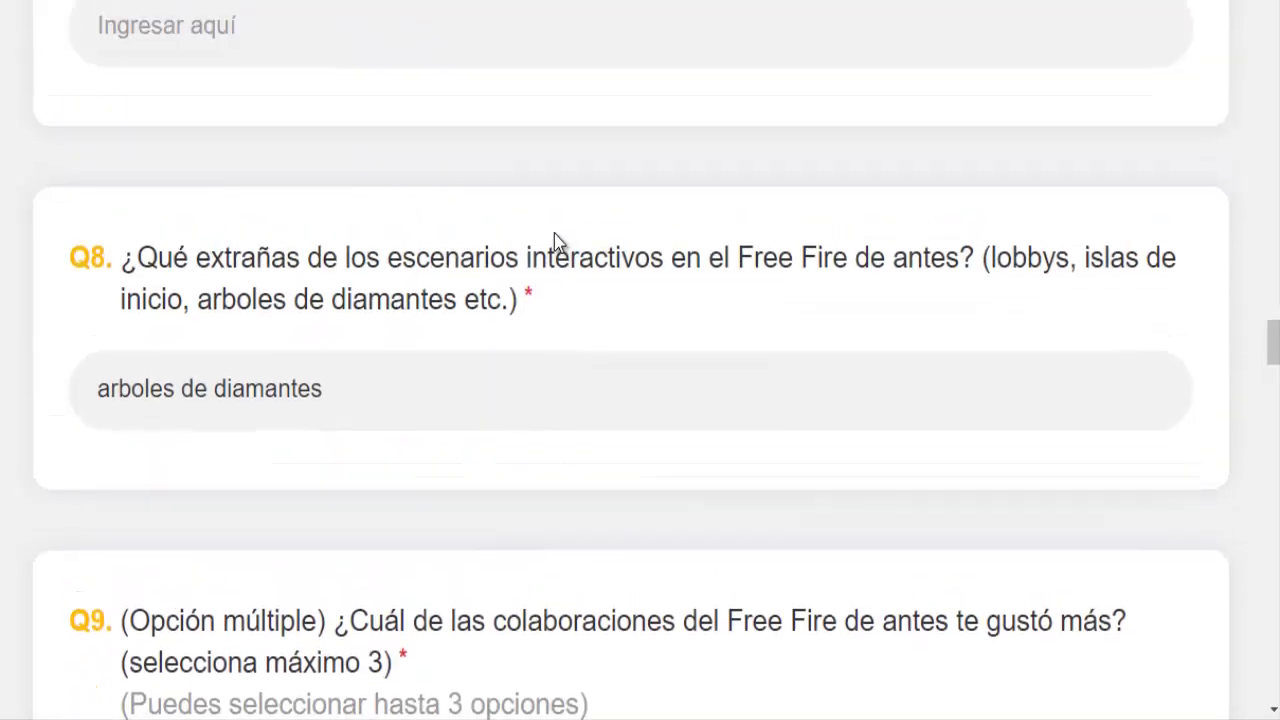
{"action": "scroll", "coordinate": [558, 245], "scroll_direction": "down", "scroll_amount": 2}
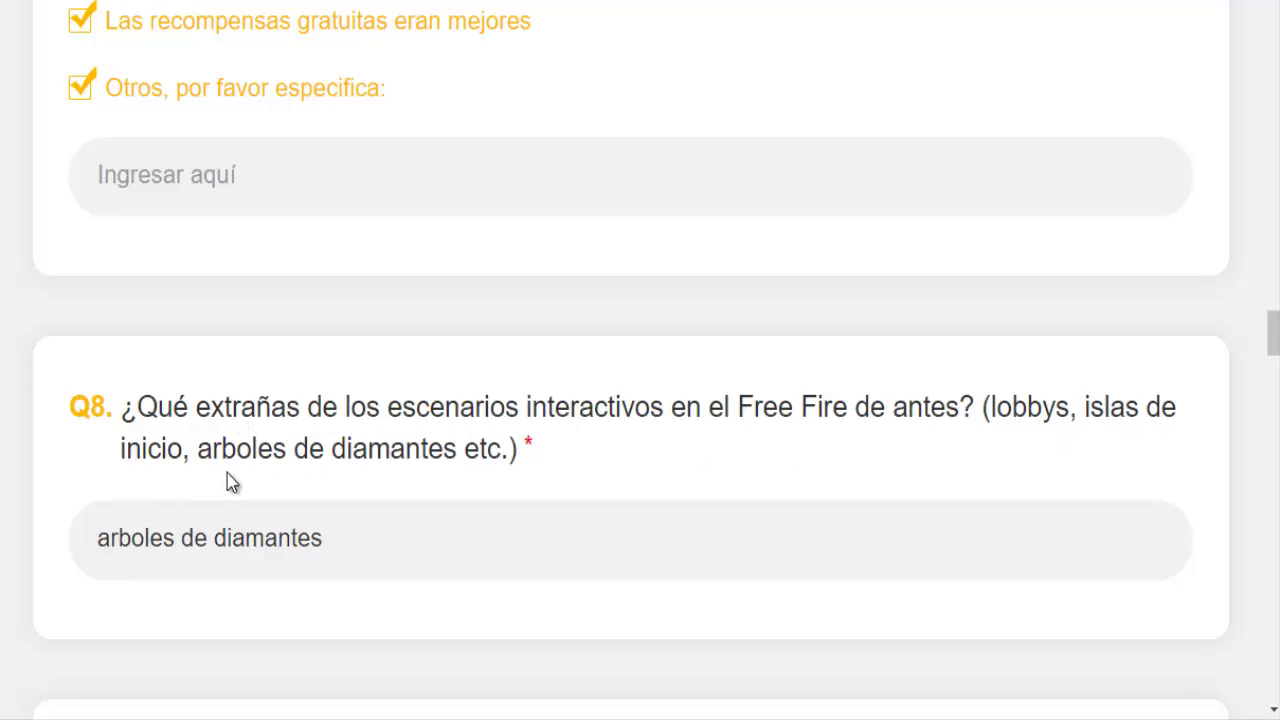
{"action": "left_click", "coordinate": [329, 538]}
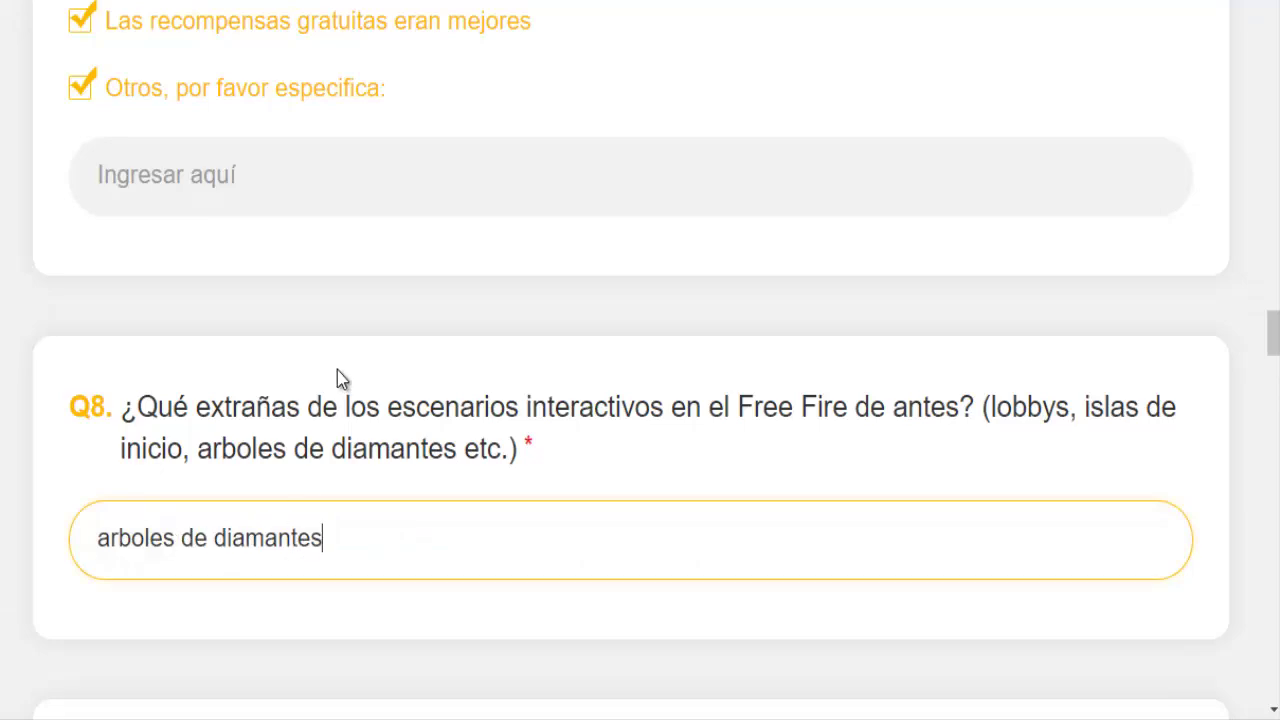
{"action": "scroll", "coordinate": [561, 254], "scroll_direction": "up", "scroll_amount": 13}
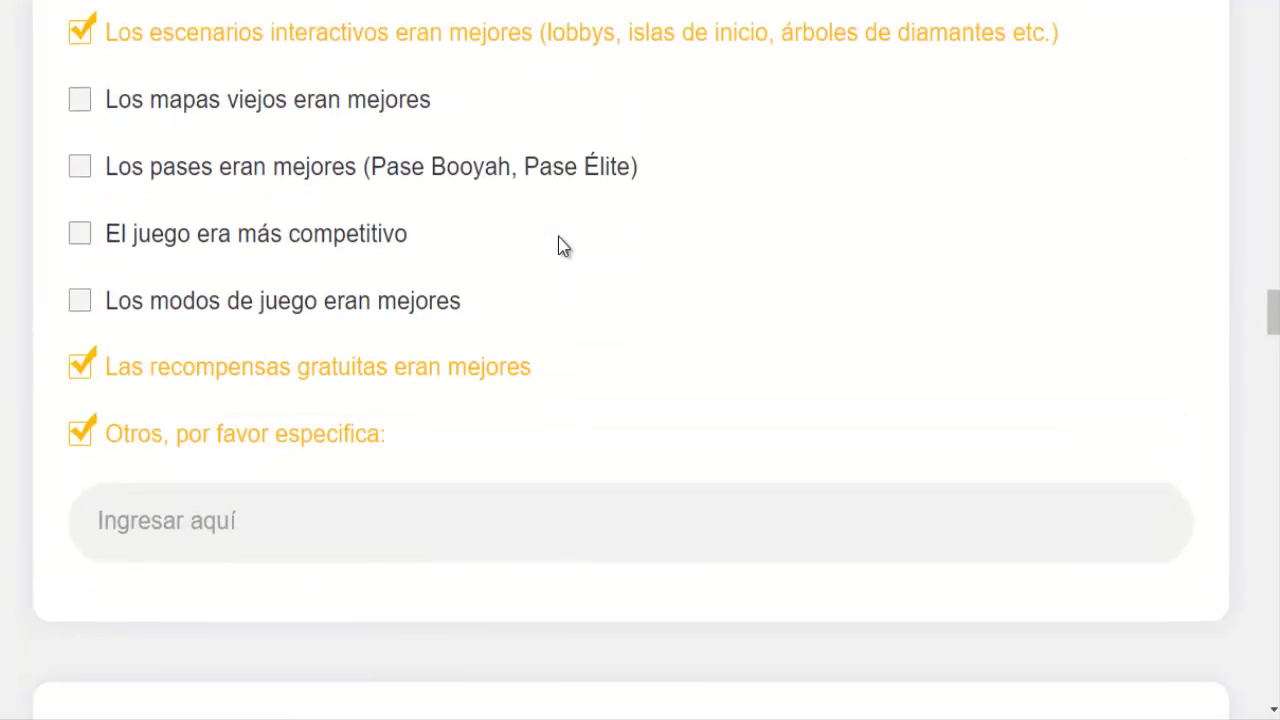
{"action": "scroll", "coordinate": [983, 200], "scroll_direction": "up", "scroll_amount": 3}
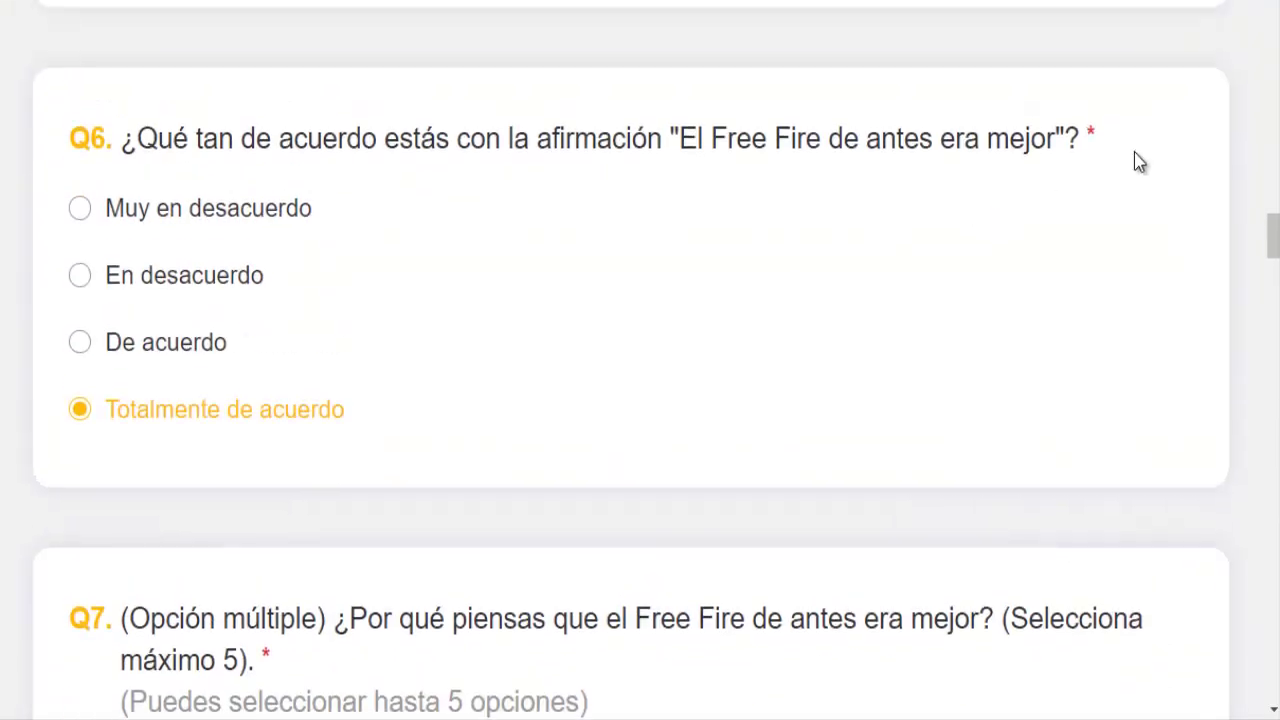